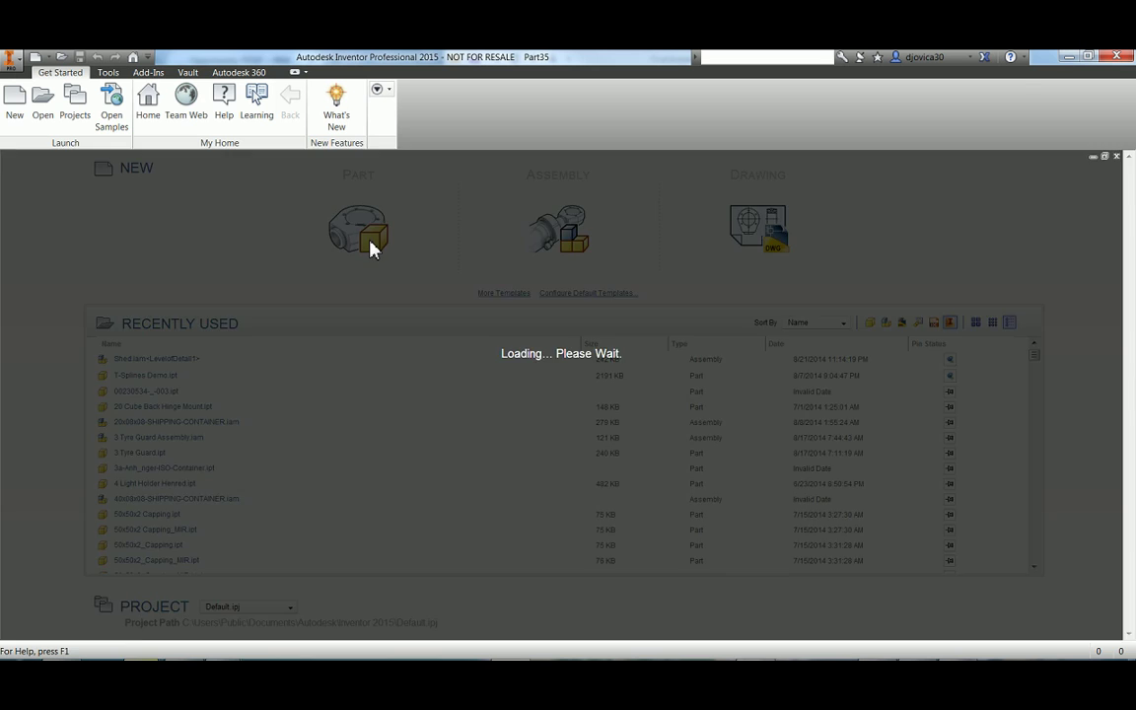
Step: Start a new 2D sketch on the YZ Plane of the empty part
right_click(463, 292)
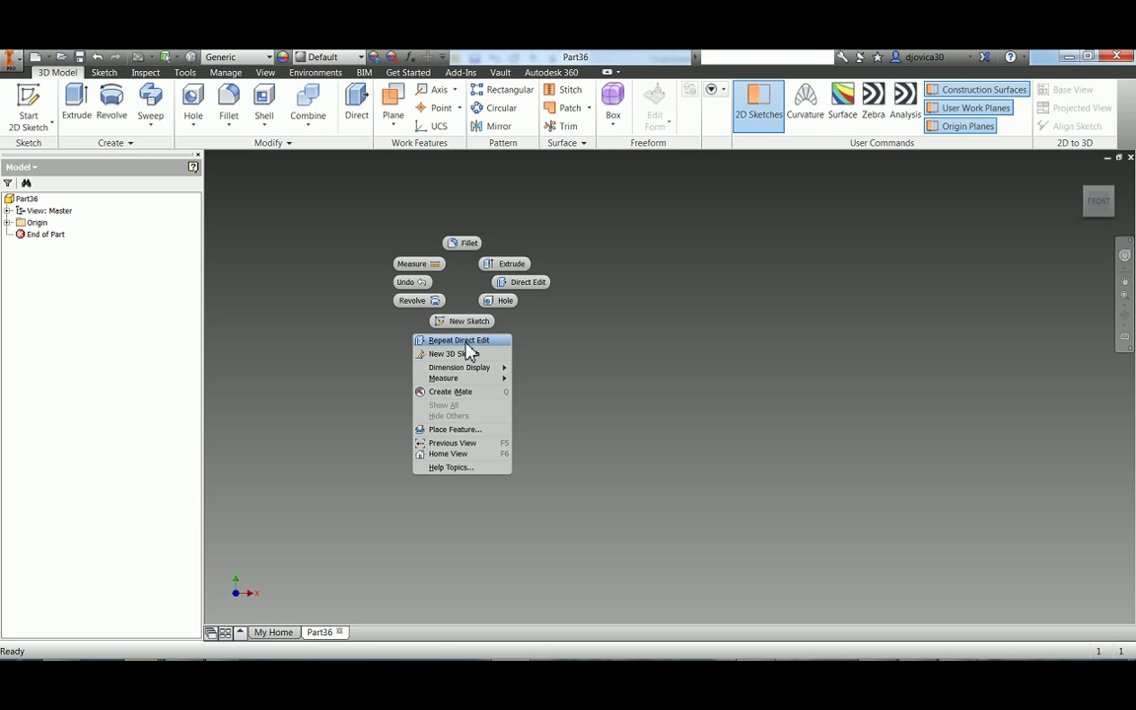
left_click(465, 321)
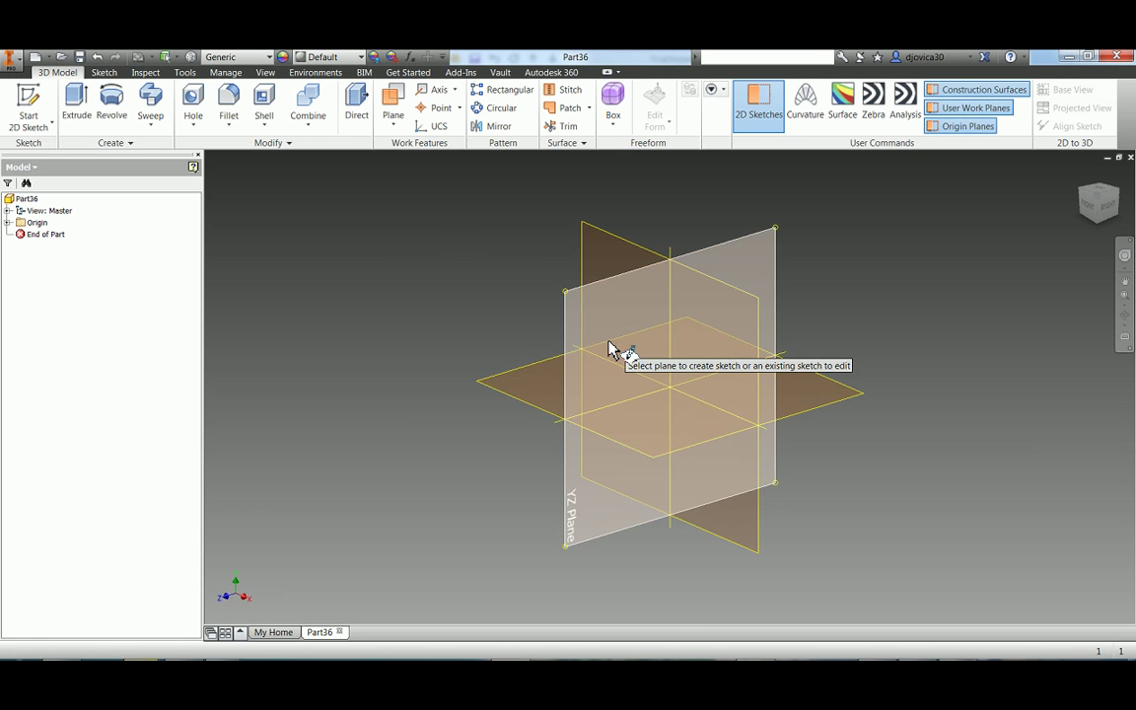
left_click(608, 349)
Step: Draw a 100 x 100 mm rectangle centred on the origin, then finish the sketch
key("r")
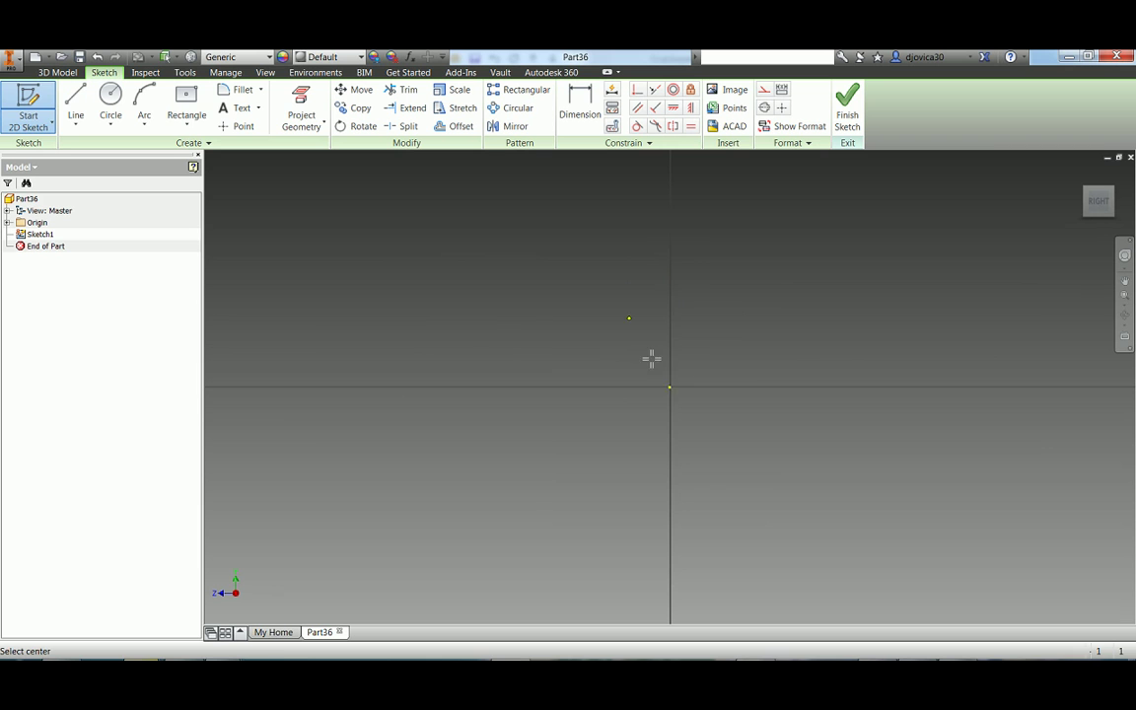
left_click(669, 386)
type("100")
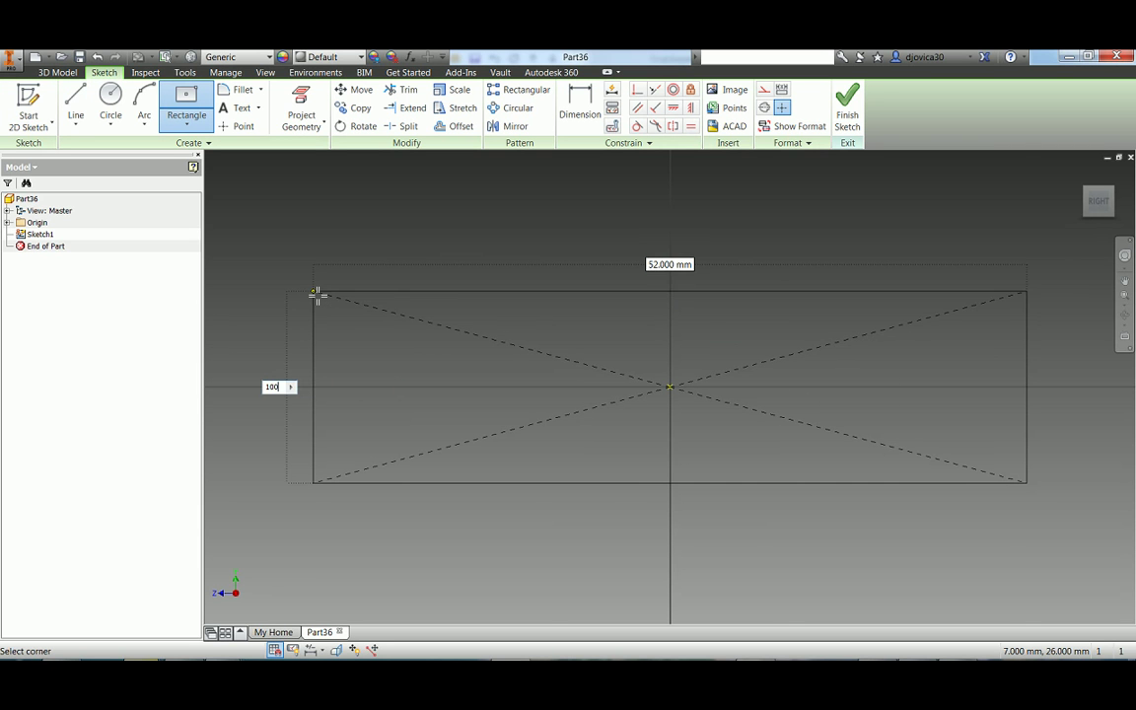
type("100")
key("Tab")
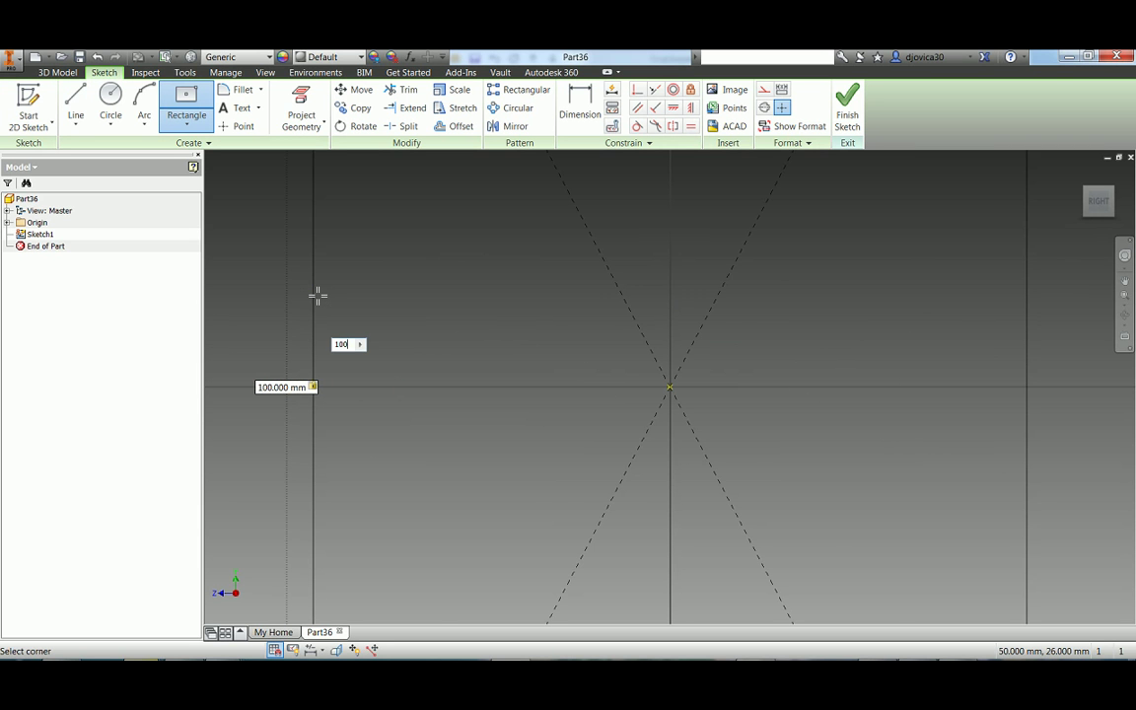
key("Return")
key("e")
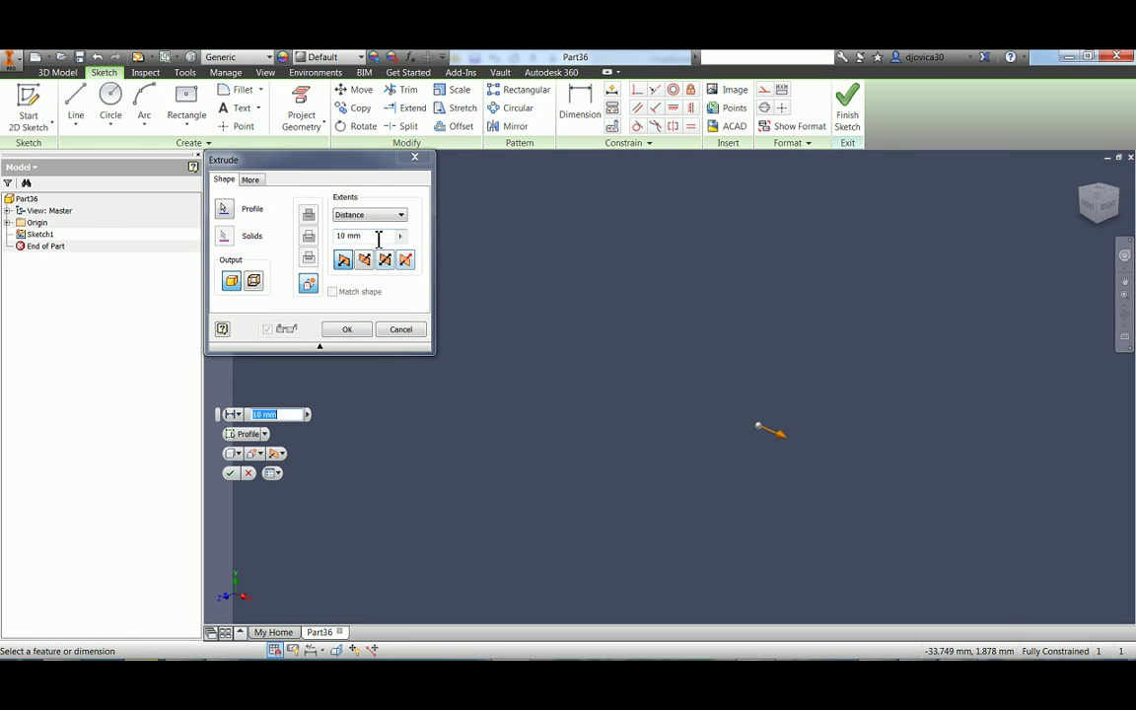
Step: Extrude the rectangle by ext=150 into a solid box, Extrusion1
left_click(375, 237)
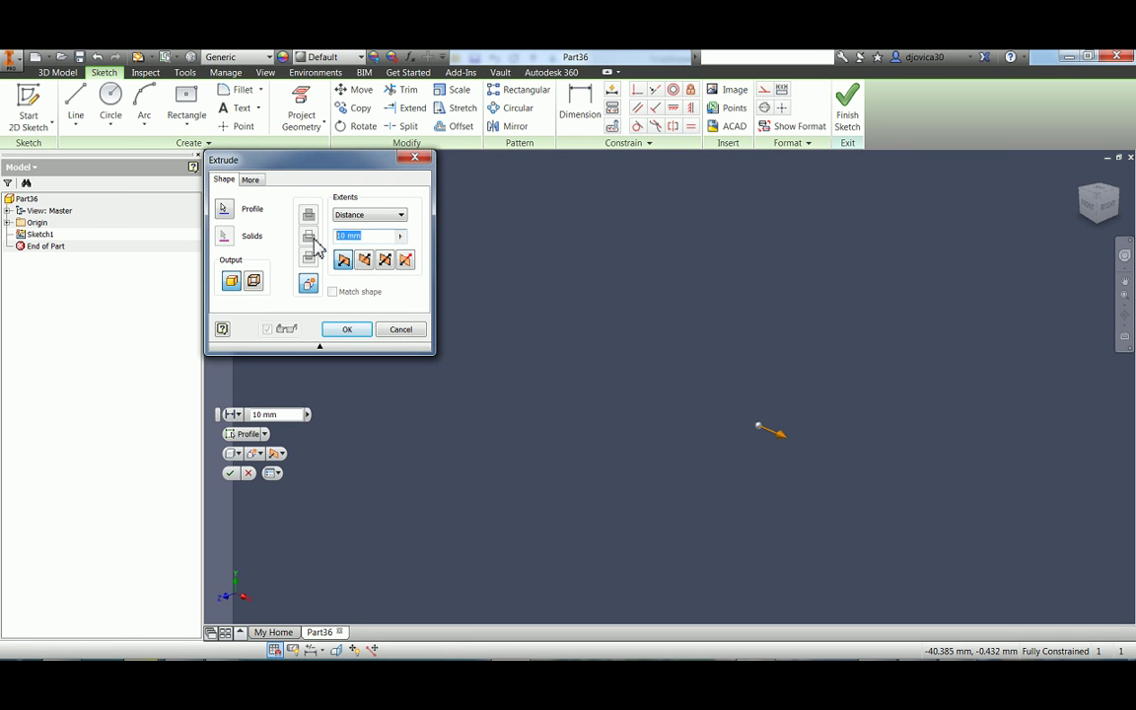
type("ext=150")
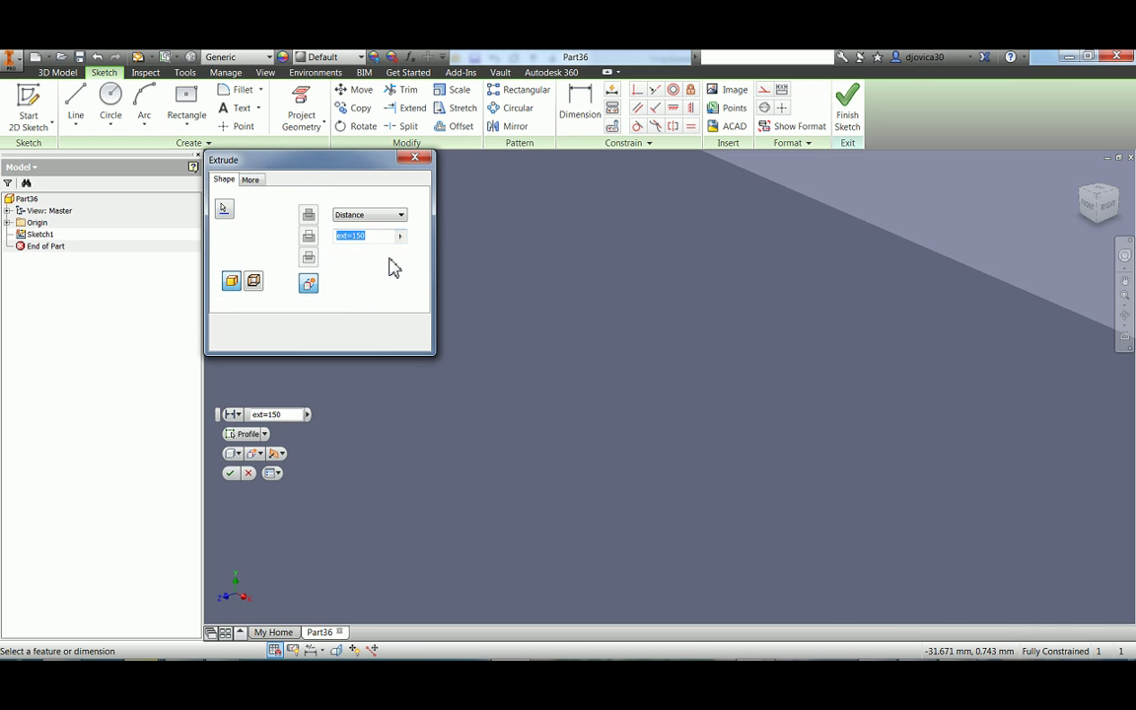
left_click(347, 331)
key("Home")
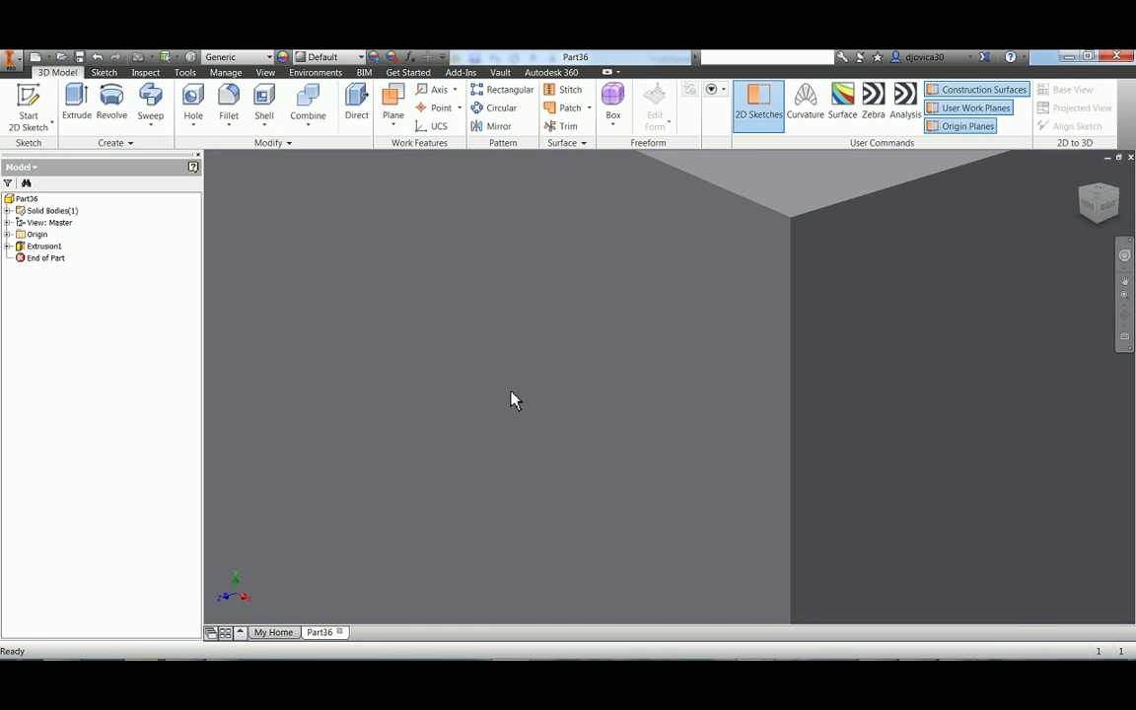
right_click(329, 385)
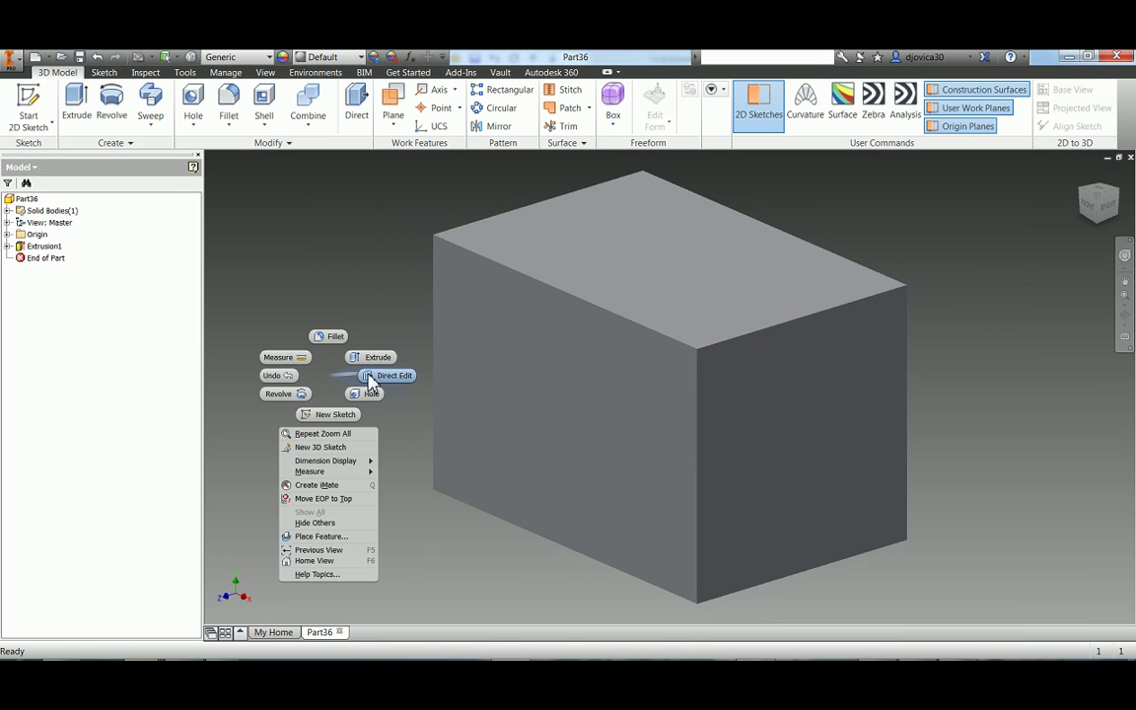
Step: With Direct Edit, move the block's front face outward 59.5 mm
left_click(371, 376)
left_click(526, 445)
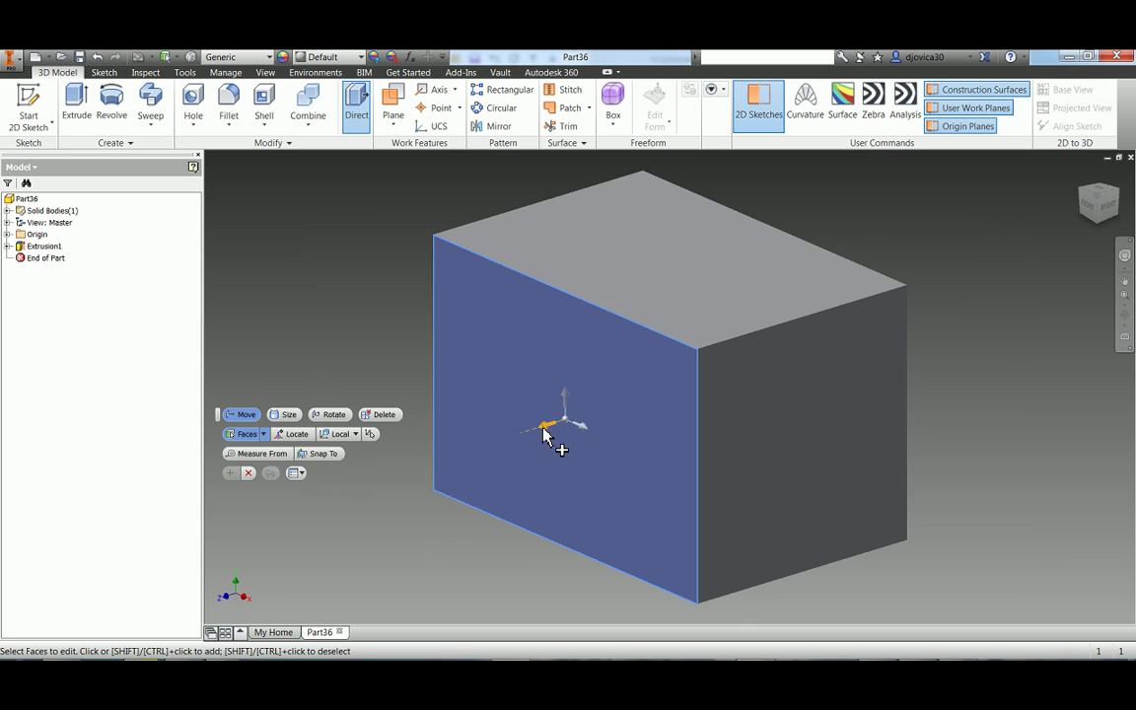
left_click_drag(546, 431, 436, 499)
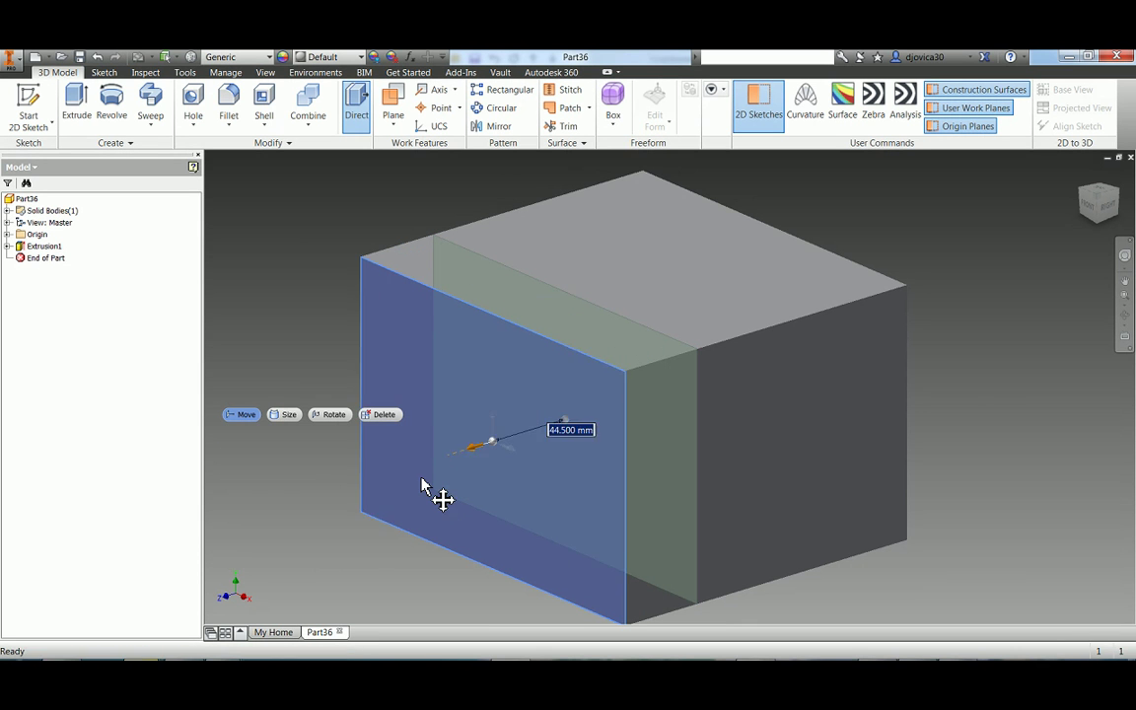
right_click(281, 521)
left_click(315, 532)
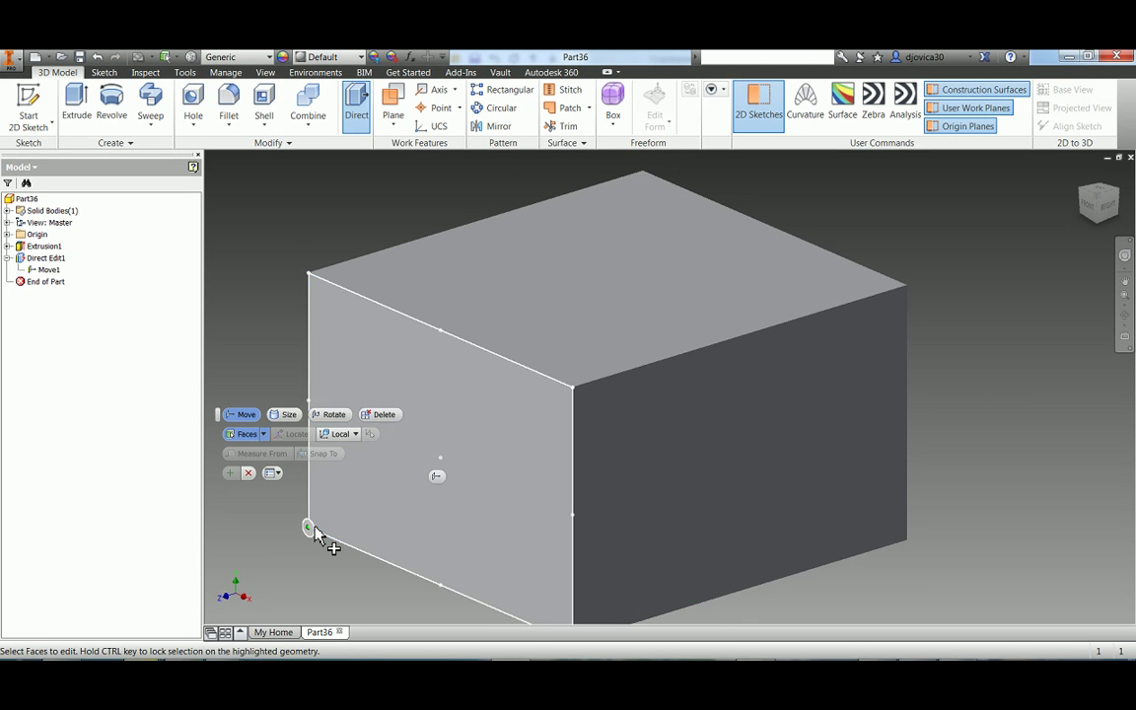
left_click(334, 415)
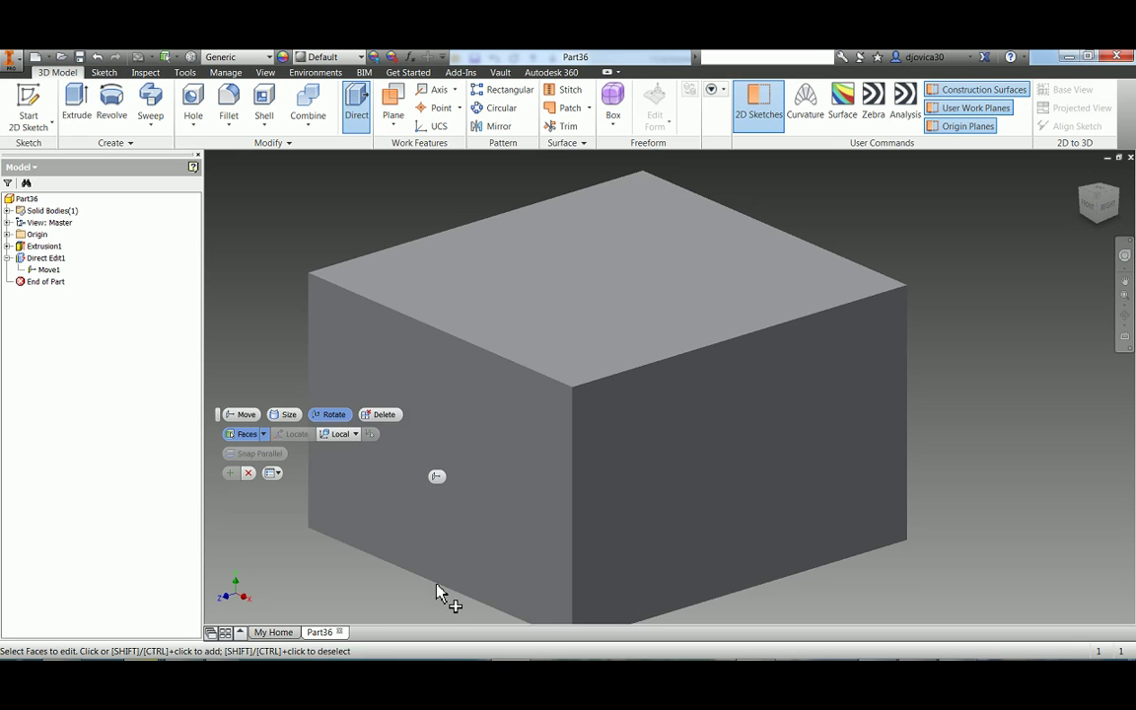
Step: Rotate the block's front face by 20 degrees
left_click(439, 588)
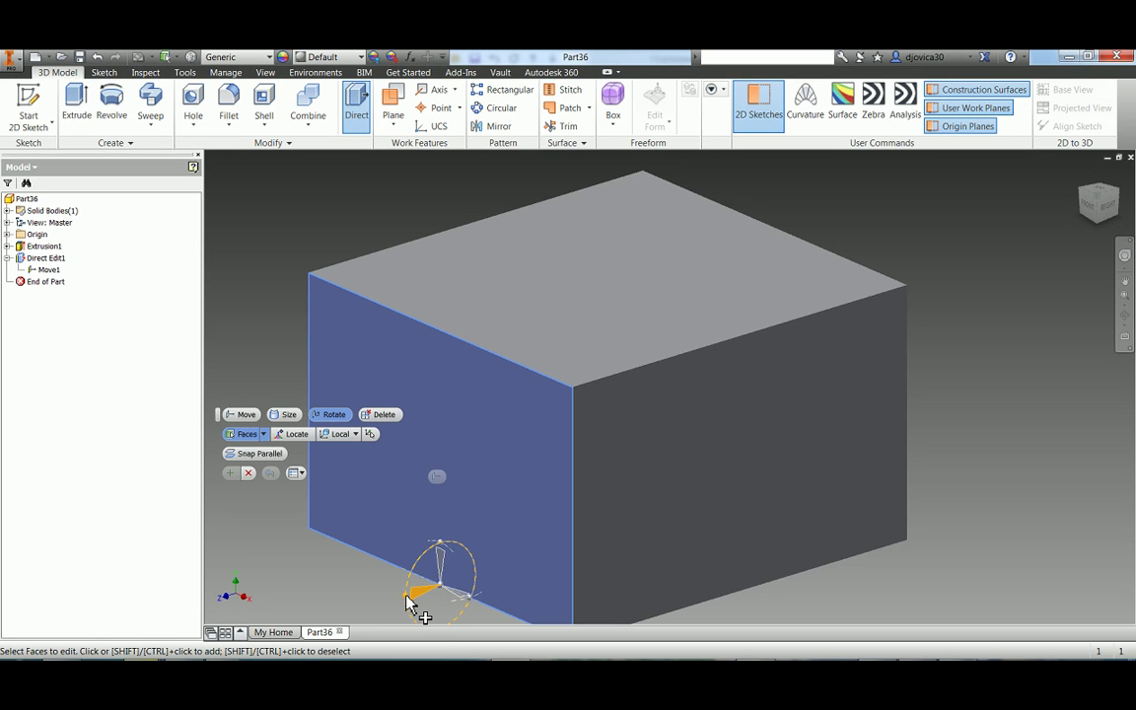
left_click_drag(422, 594, 409, 618)
right_click(409, 618)
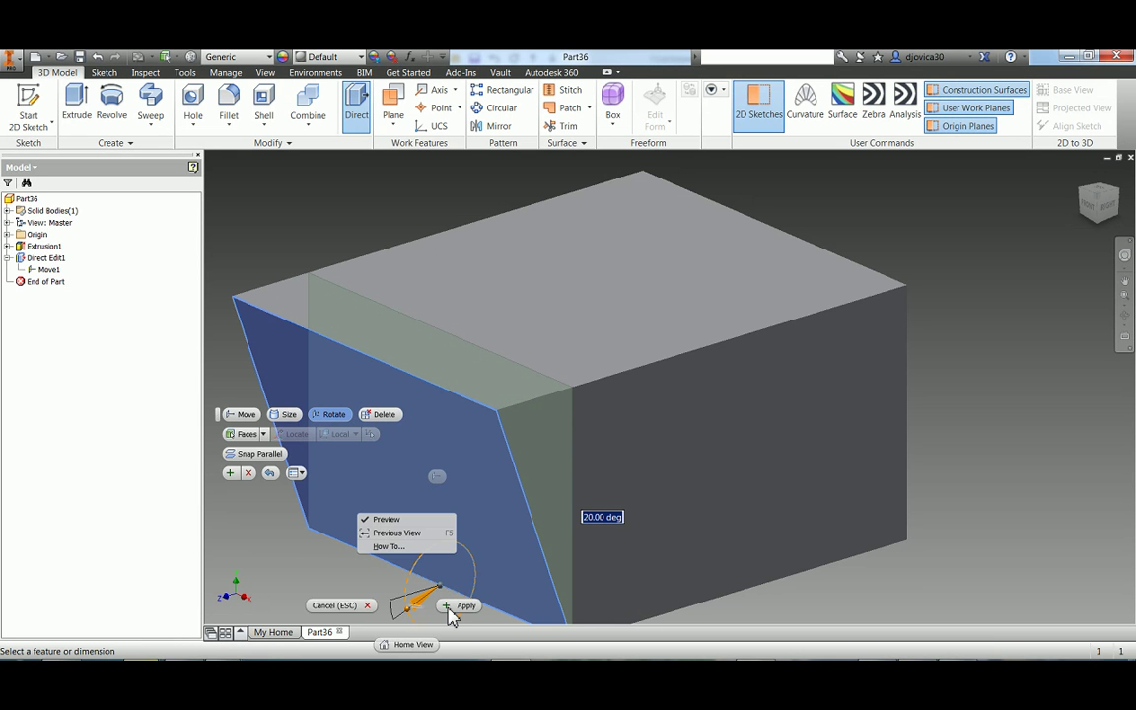
left_click(453, 611)
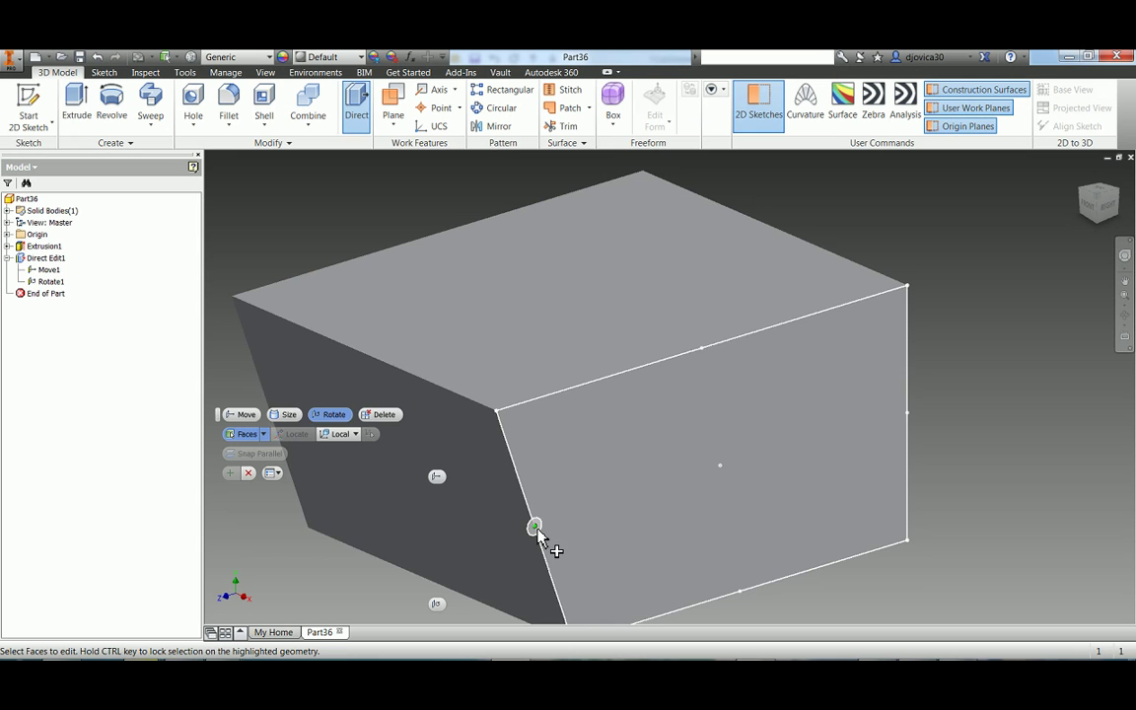
Step: Tilt the slanted left face by a further 15 degrees
left_click(532, 532)
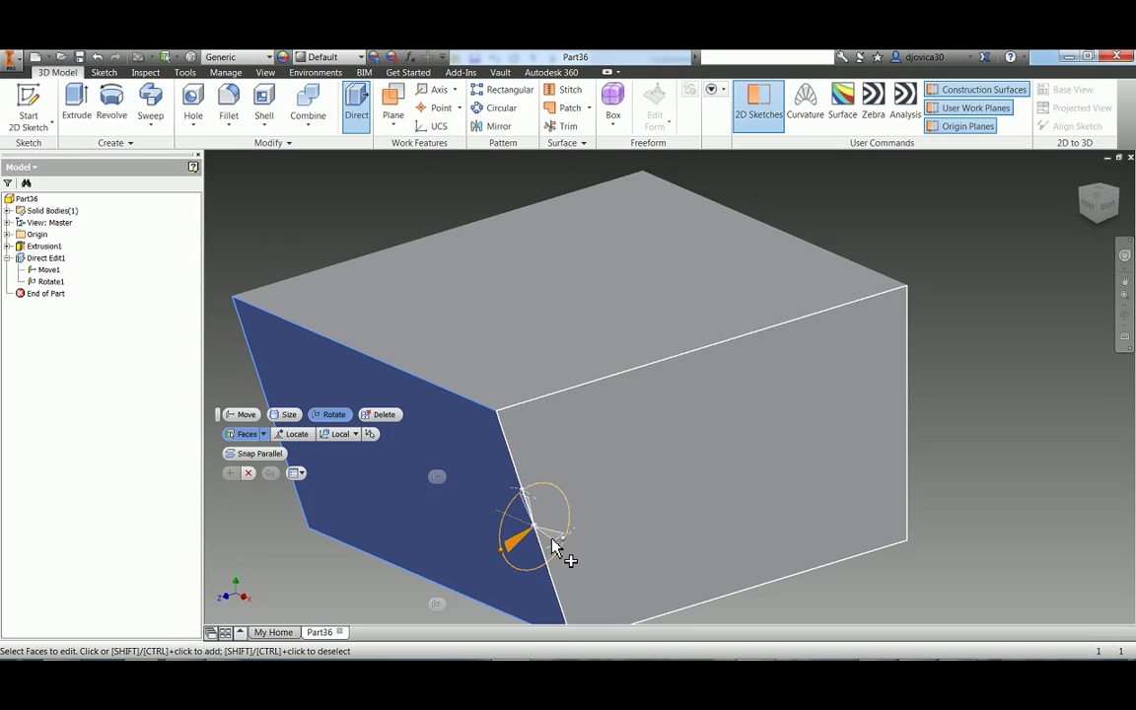
left_click_drag(563, 541, 572, 537)
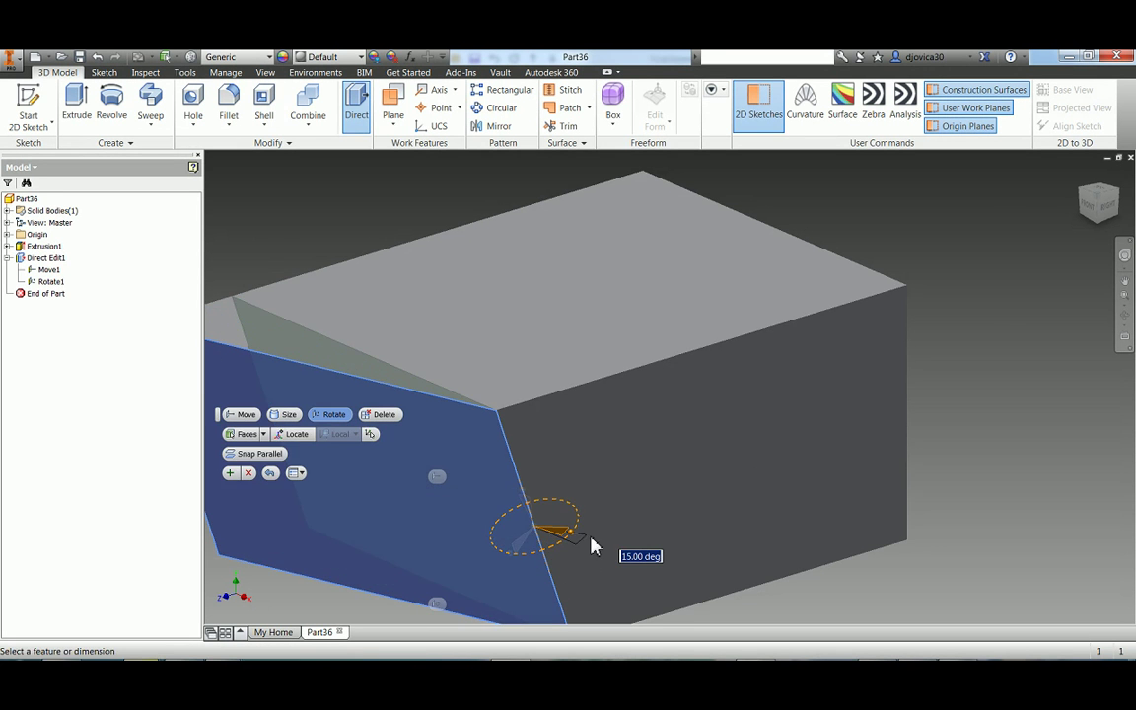
middle_click_drag(591, 542, 476, 542, "shift")
right_click(474, 536)
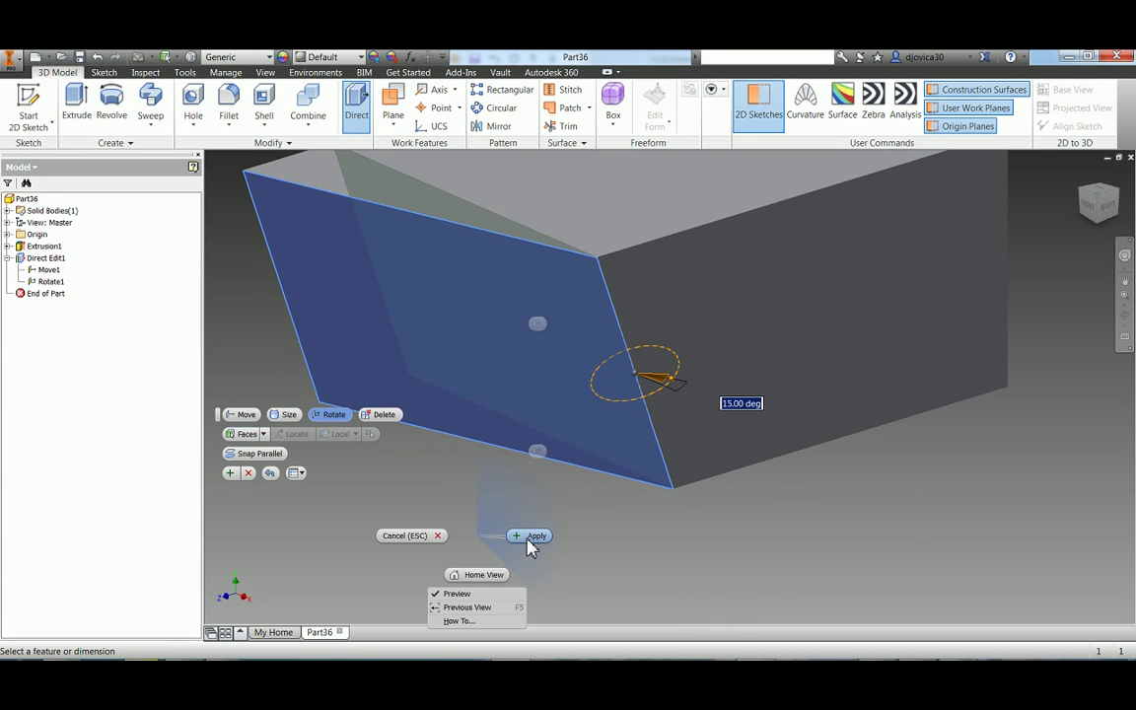
left_click(529, 538)
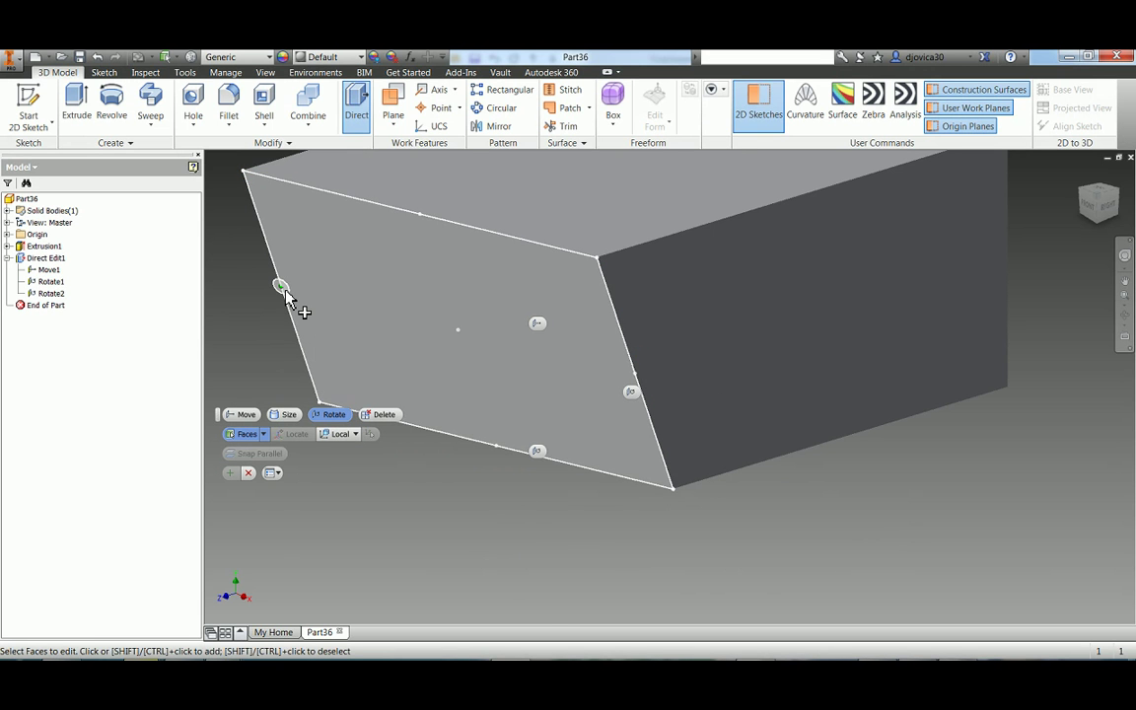
Step: Rotate the slanted face again by -45 degrees
left_click(284, 291)
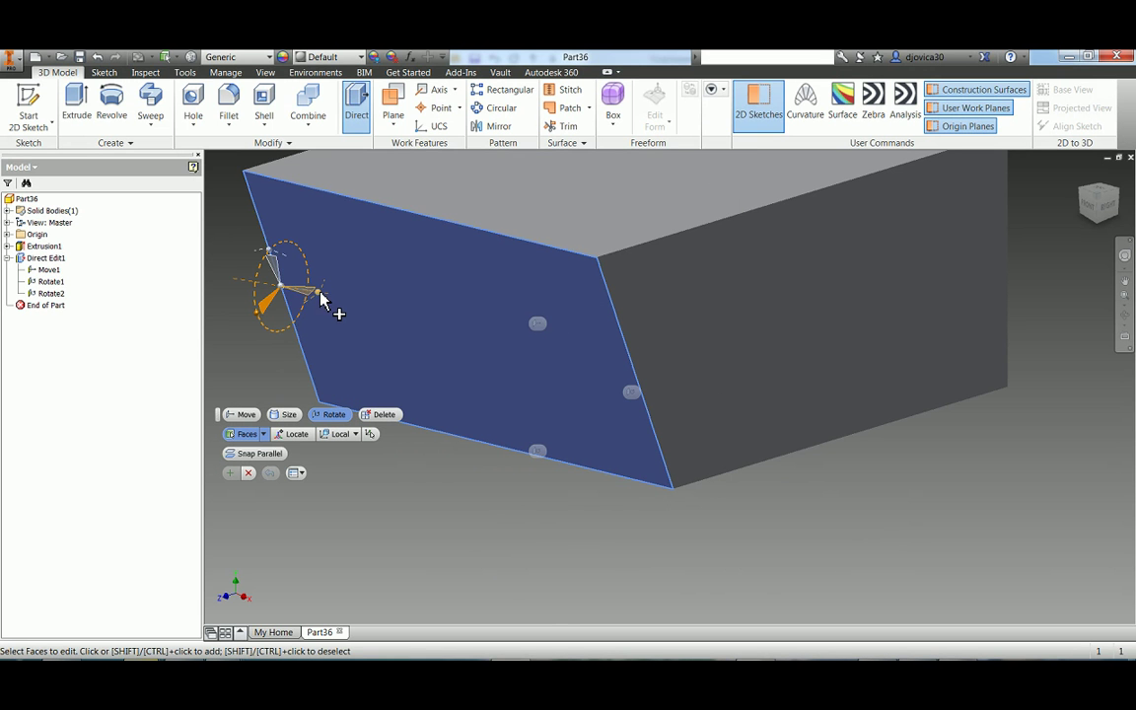
left_click_drag(322, 298, 291, 325)
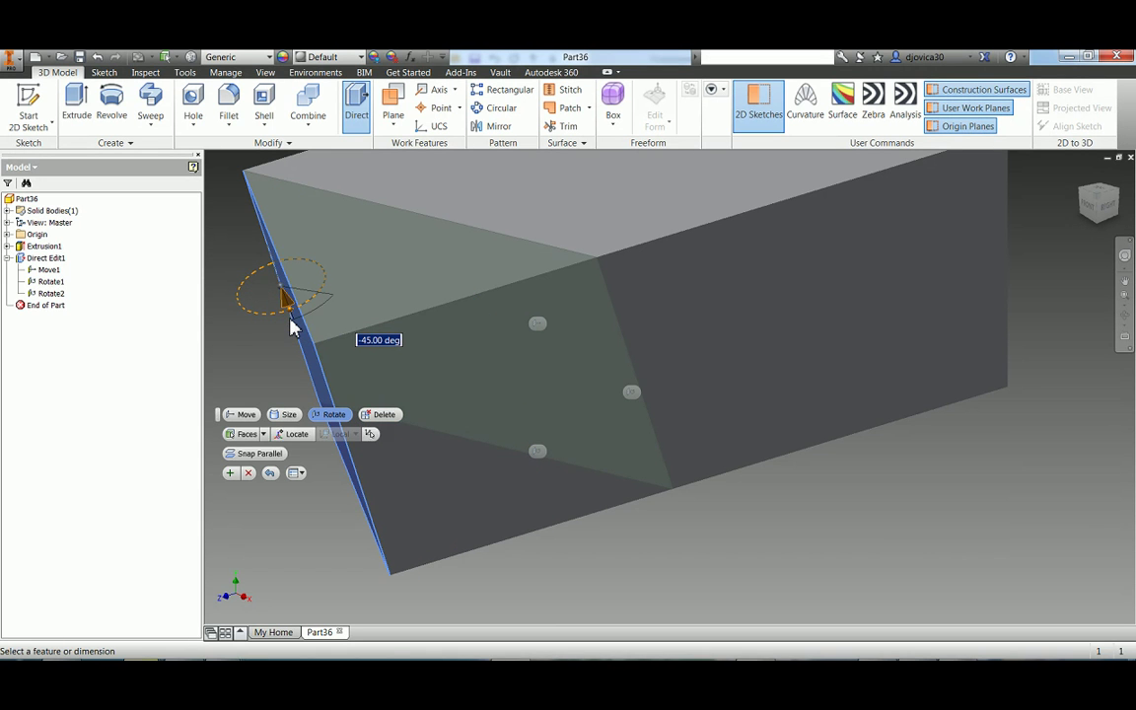
left_click(229, 472)
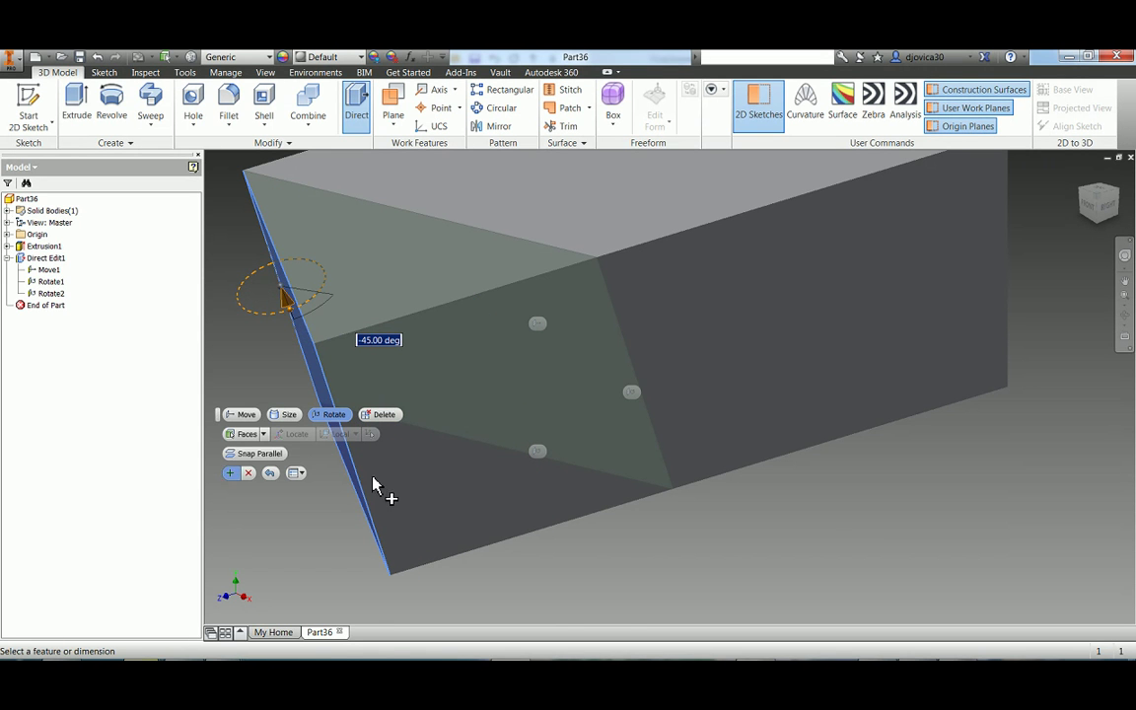
mouse_move(634, 418)
middle_mouse_down()
mouse_move(669, 510)
mouse_move(671, 325)
middle_mouse_up()
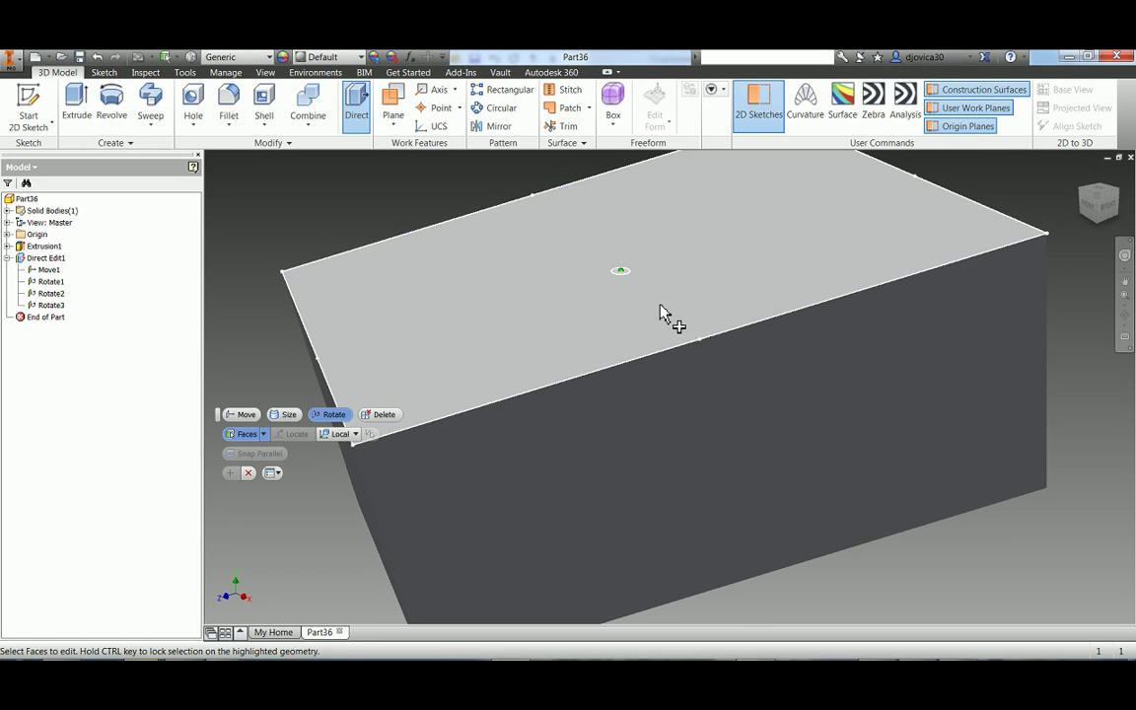
Step: Rotate the block's top face by -25 degrees, creating Rotate4
left_click(671, 318)
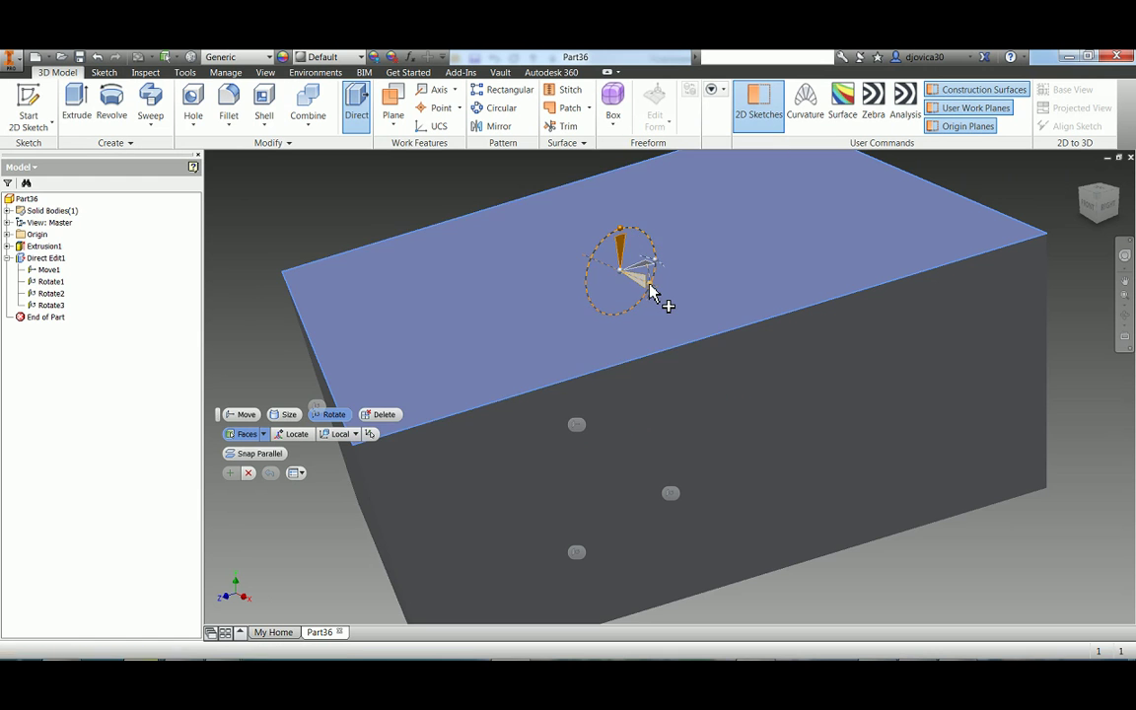
mouse_move(679, 314)
middle_mouse_down("shift")
mouse_move(712, 294)
mouse_move(816, 312)
middle_mouse_up("shift")
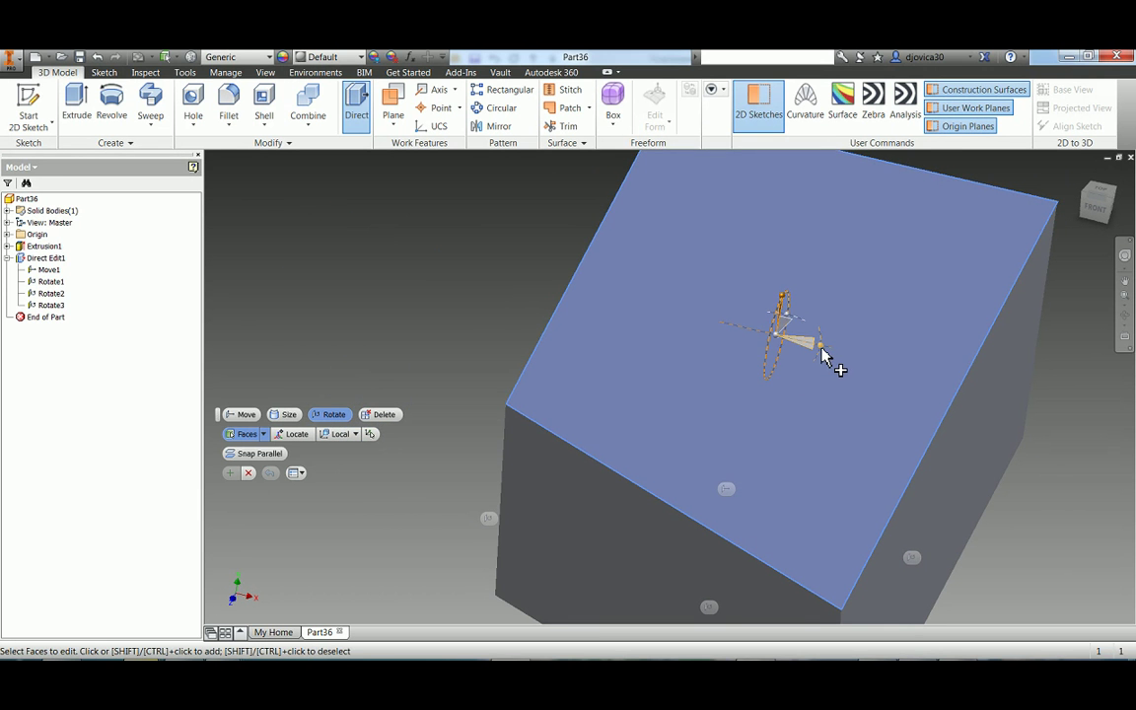
mouse_move(820, 349)
left_mouse_down()
mouse_move(824, 330)
mouse_move(824, 340)
left_mouse_up()
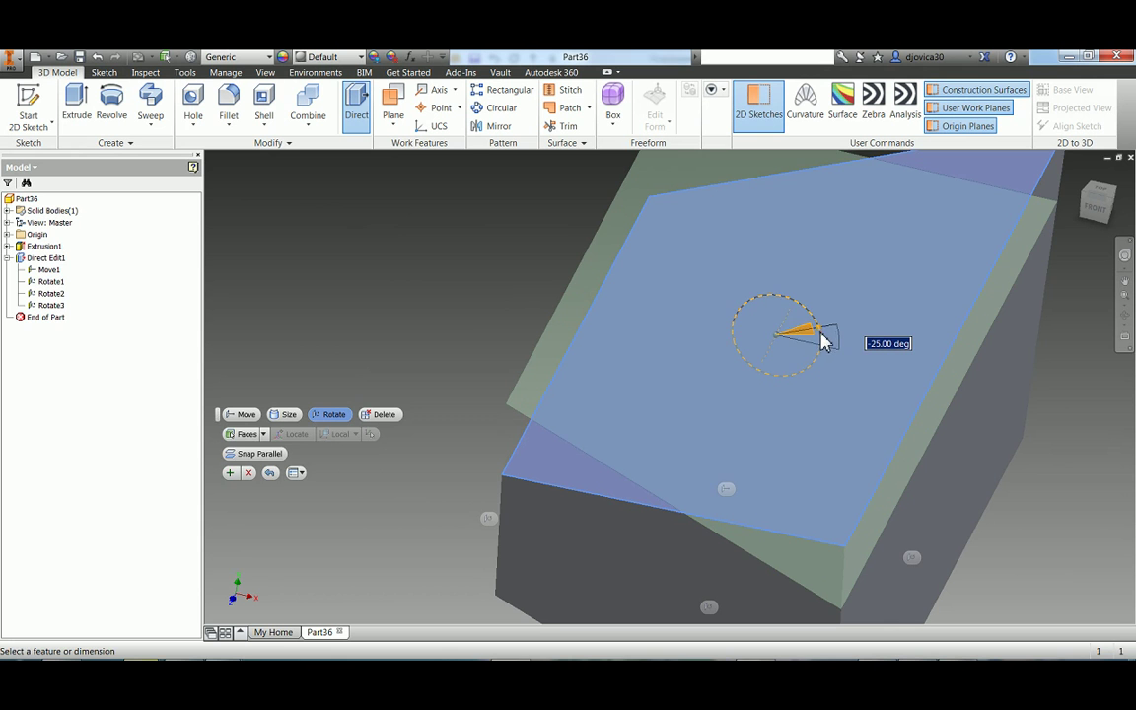
left_click(230, 474)
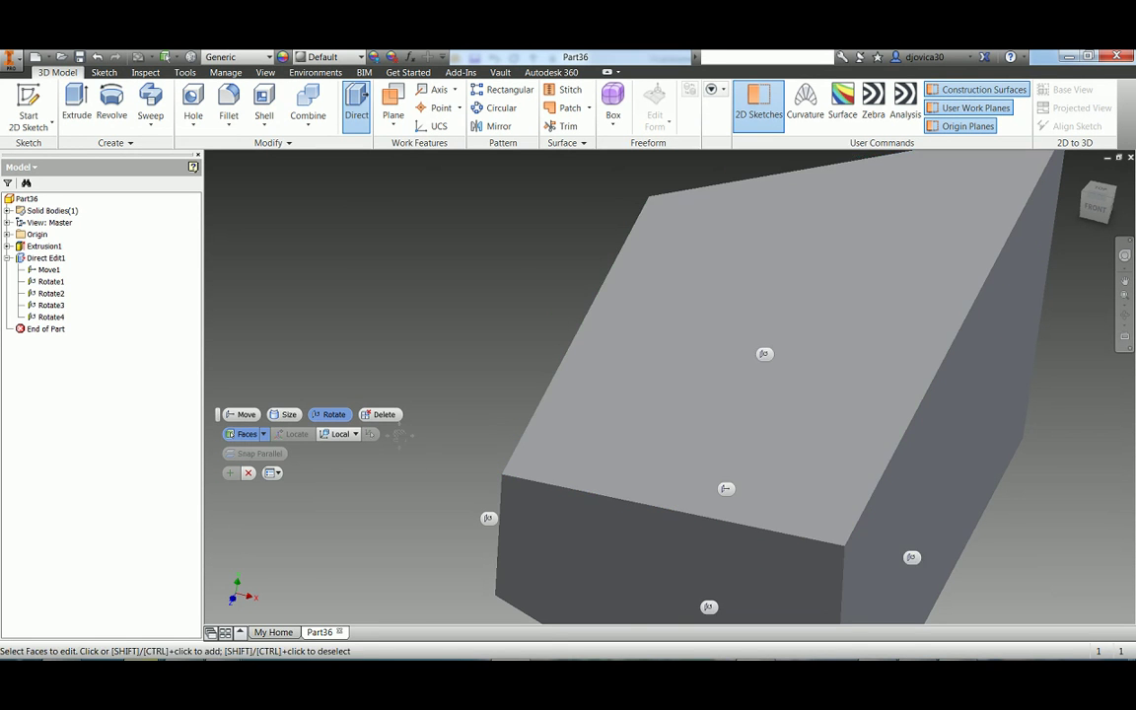
mouse_move(394, 449)
middle_mouse_down("shift")
mouse_move(365, 324)
mouse_move(341, 298)
mouse_move(576, 315)
mouse_move(676, 367)
mouse_move(573, 375)
mouse_move(508, 404)
middle_mouse_up("shift")
Step: Move the slanted end face outward by ext/2
left_click(239, 414)
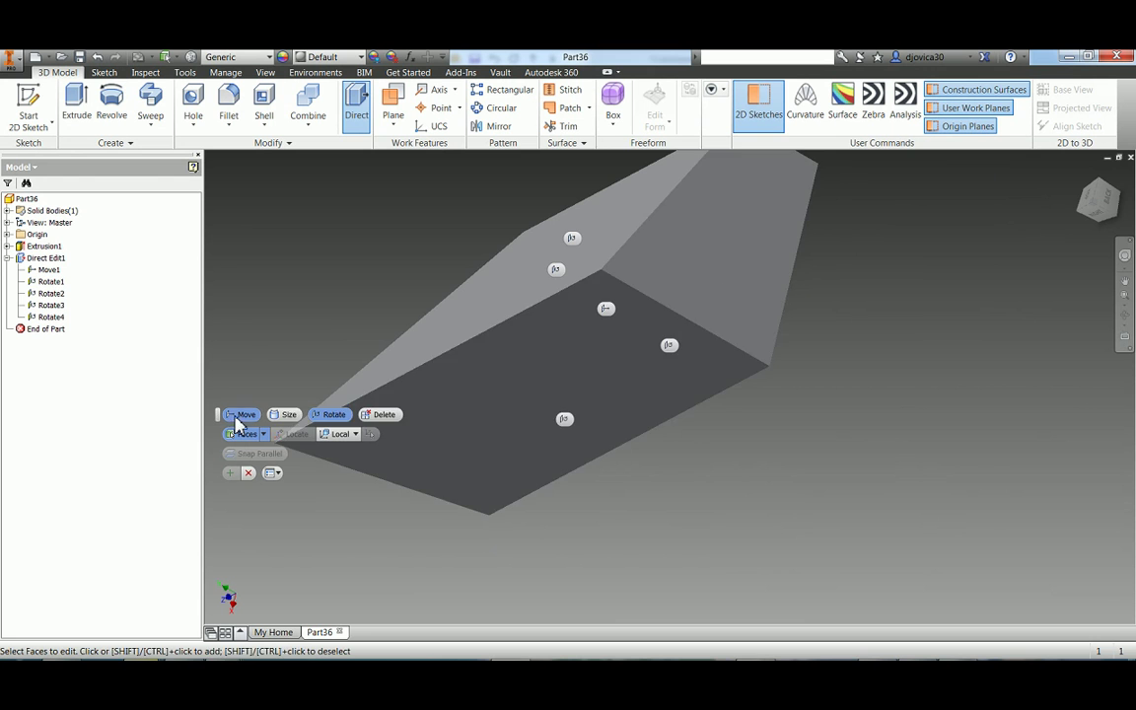
left_click(714, 278)
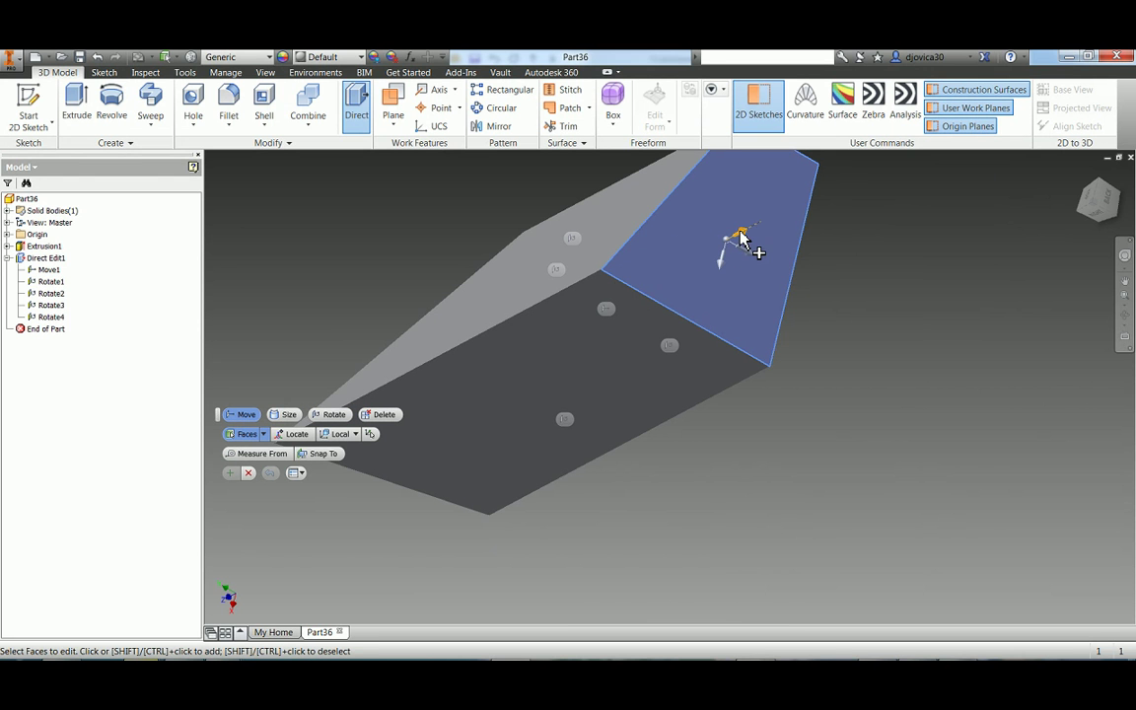
mouse_move(742, 239)
left_mouse_down()
mouse_move(778, 246)
mouse_move(753, 234)
left_mouse_up()
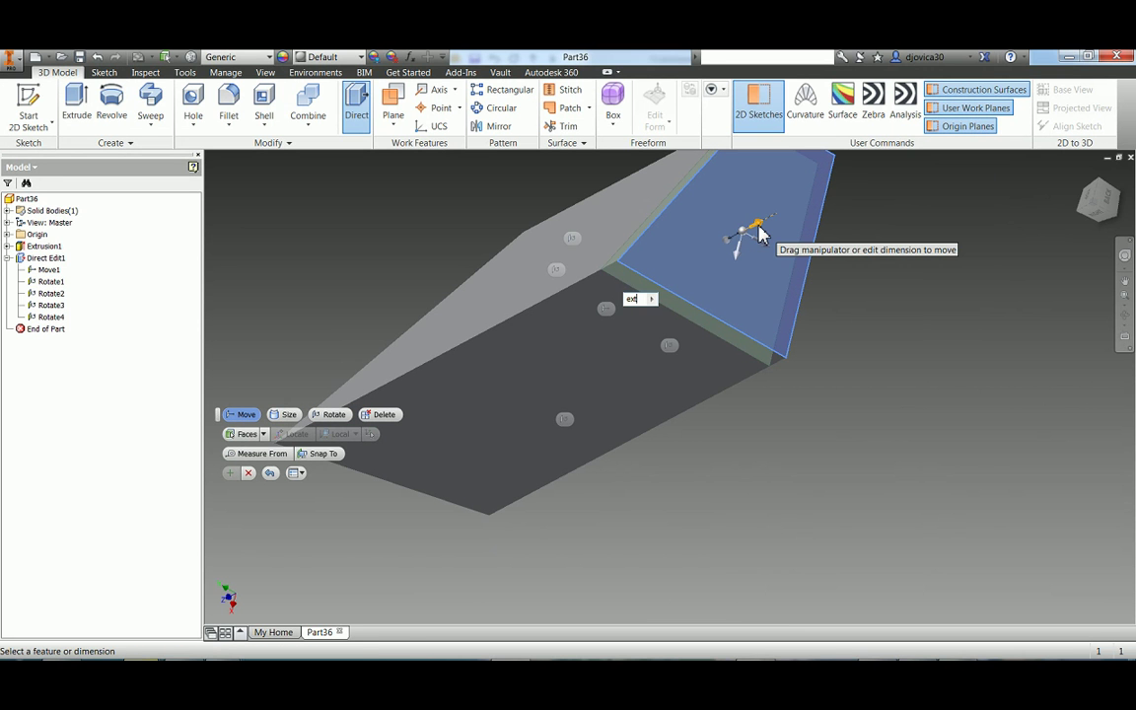
key("Return")
type("/2")
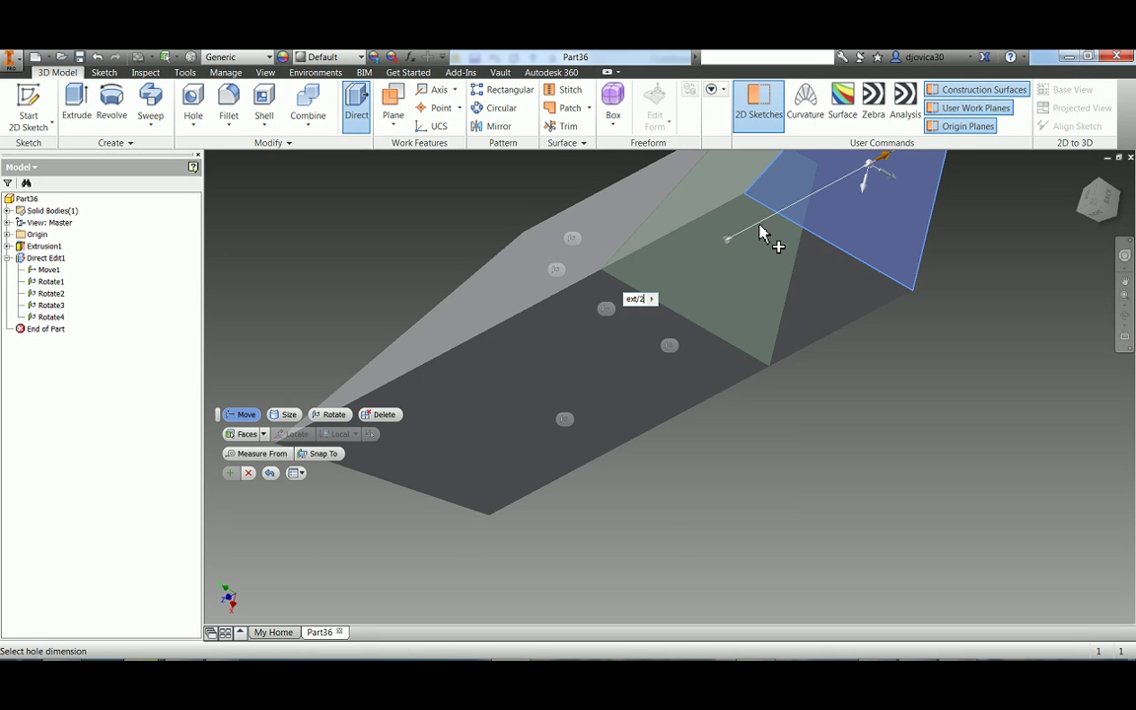
key("Return")
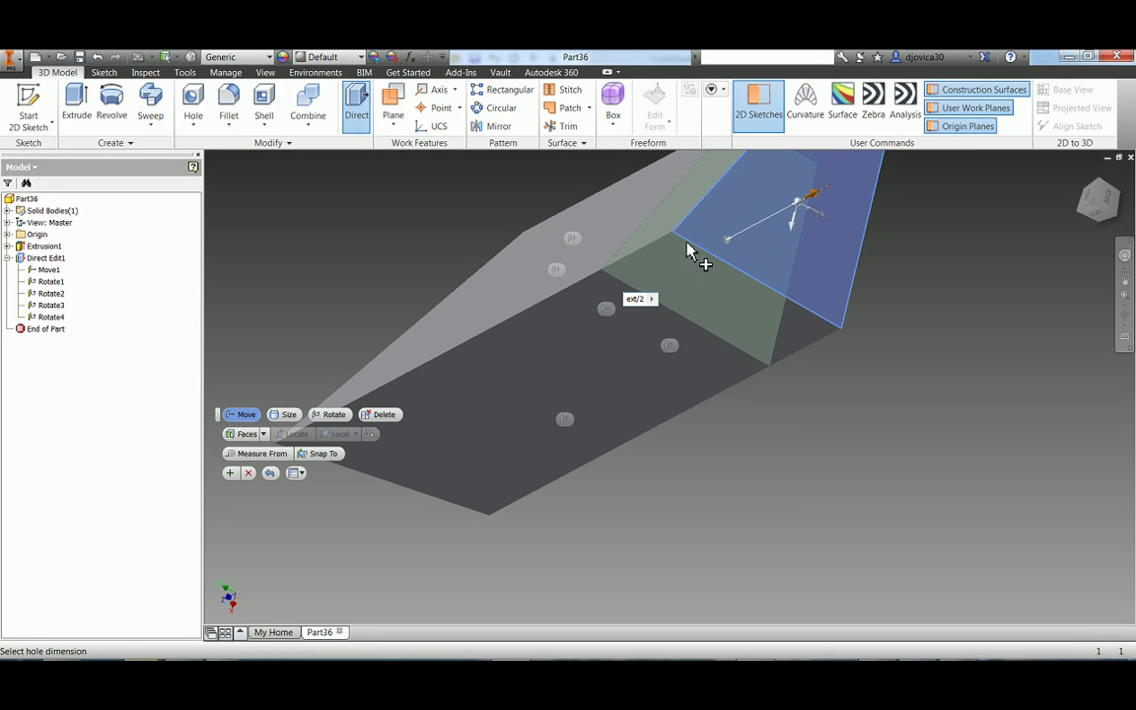
right_click(355, 525)
left_click(398, 515)
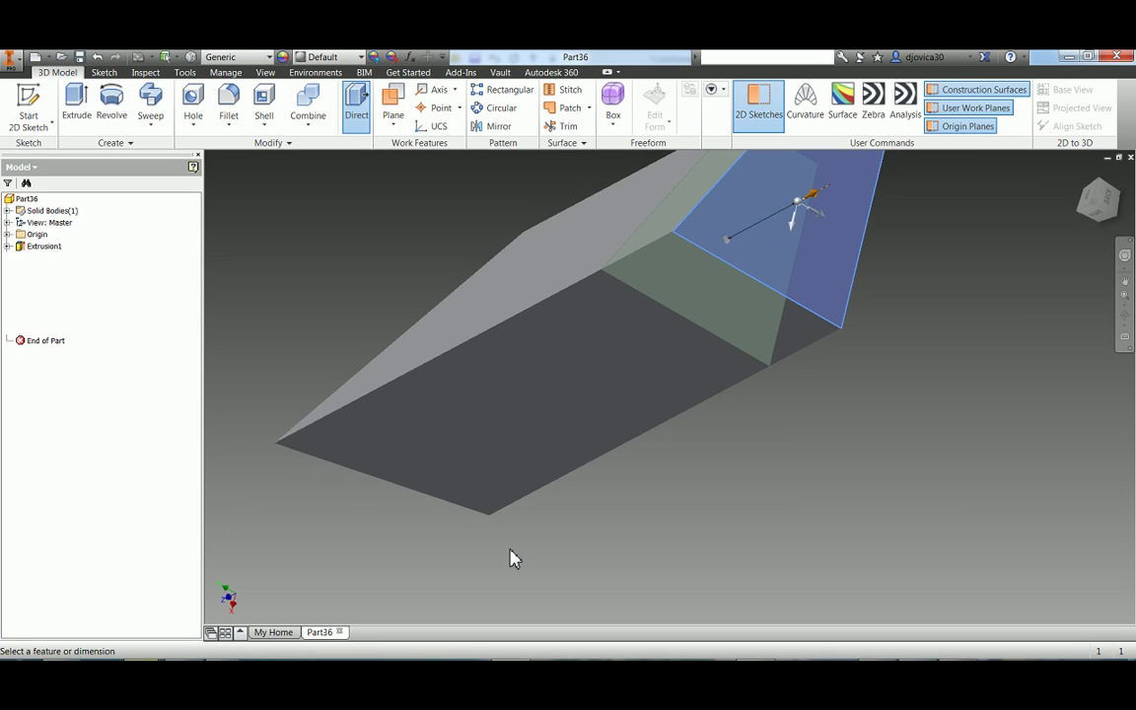
Step: Keep Rotate2's angle and change Rotate3's angle from -45 to -55 degrees
mouse_move(603, 545)
middle_mouse_down("shift")
mouse_move(680, 512)
mouse_move(725, 451)
middle_mouse_up("shift")
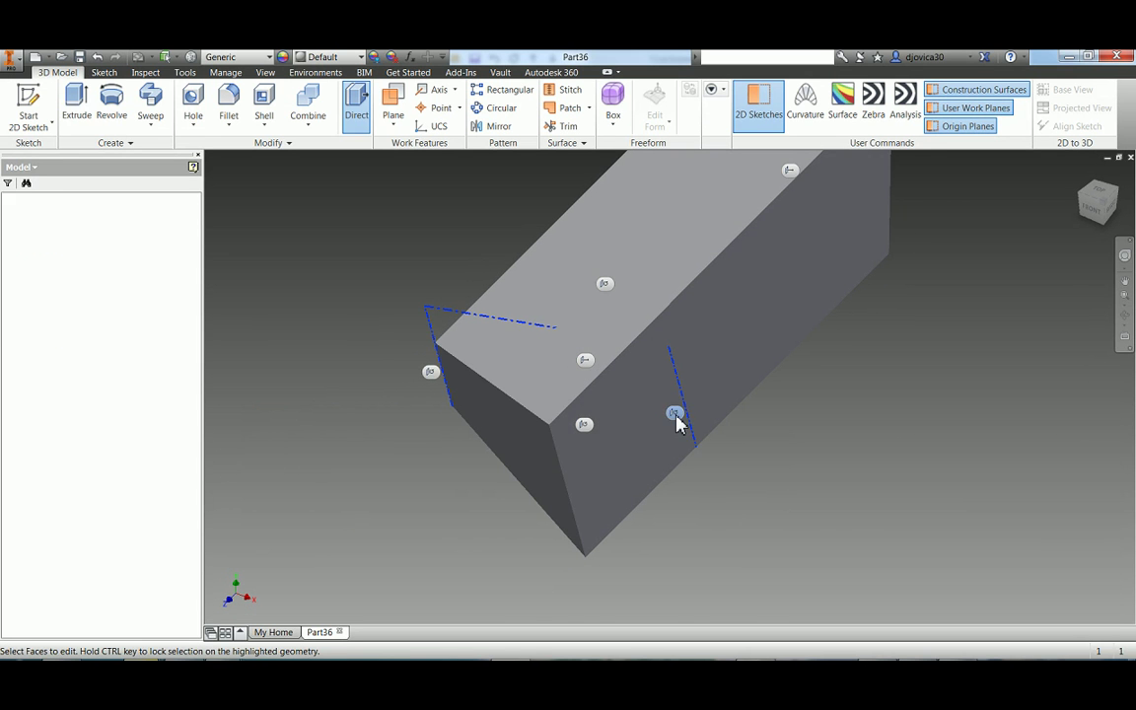
double_click(674, 414)
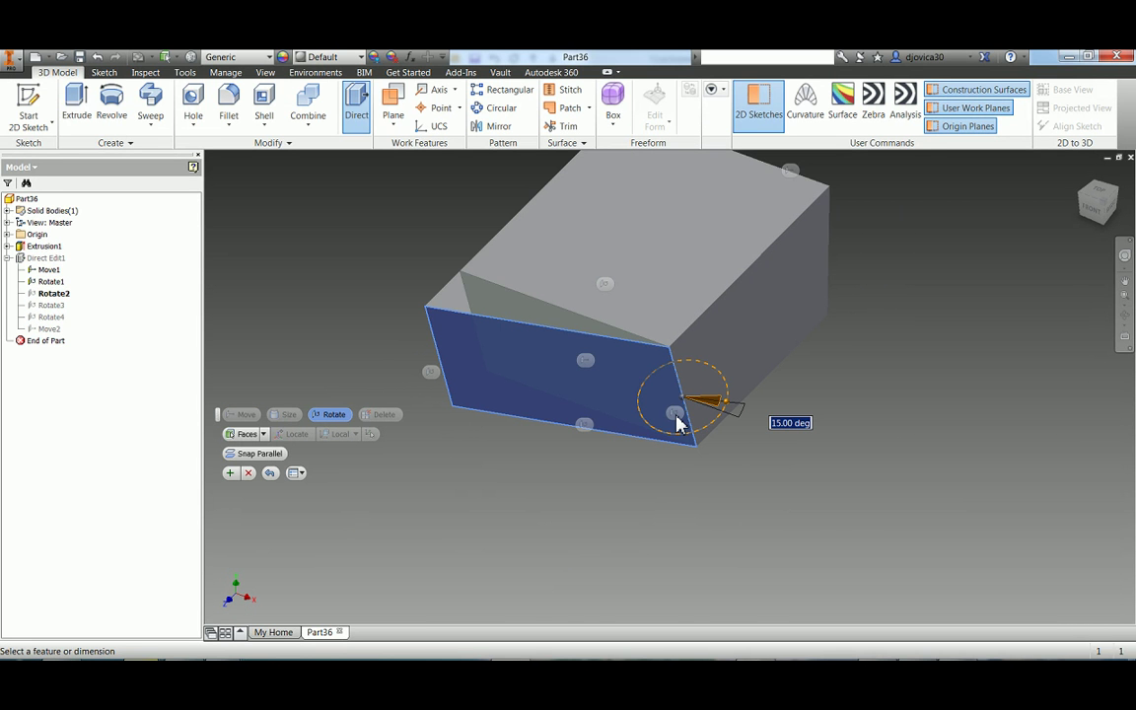
key("Return")
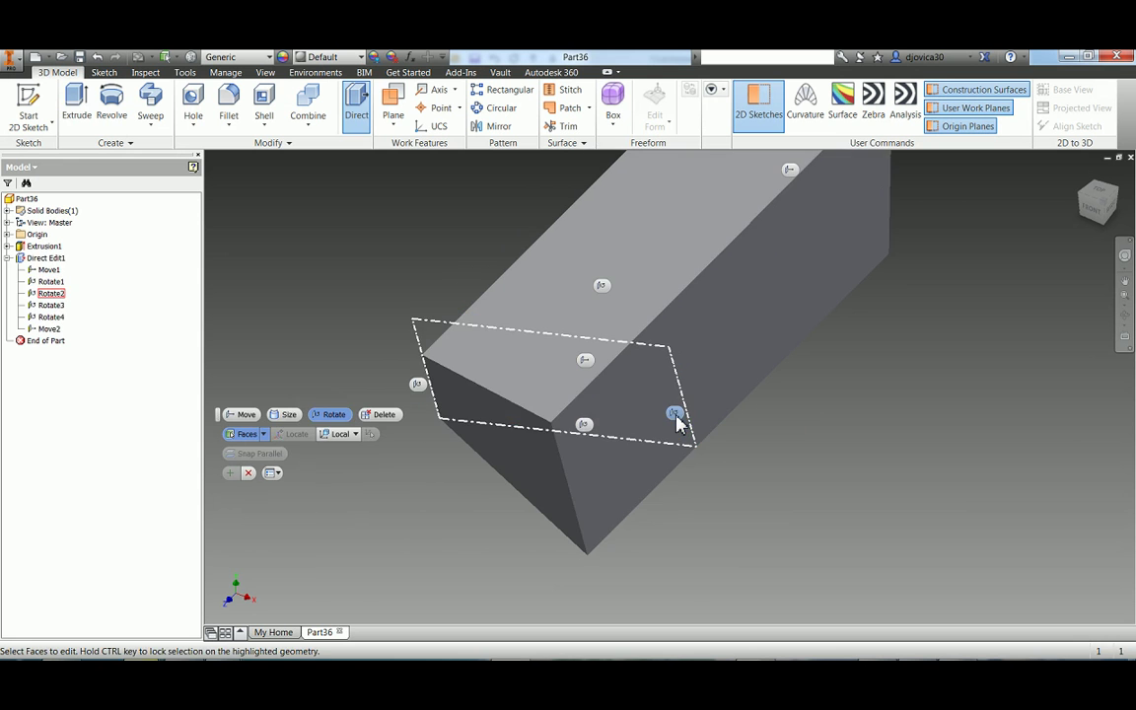
double_click(418, 386)
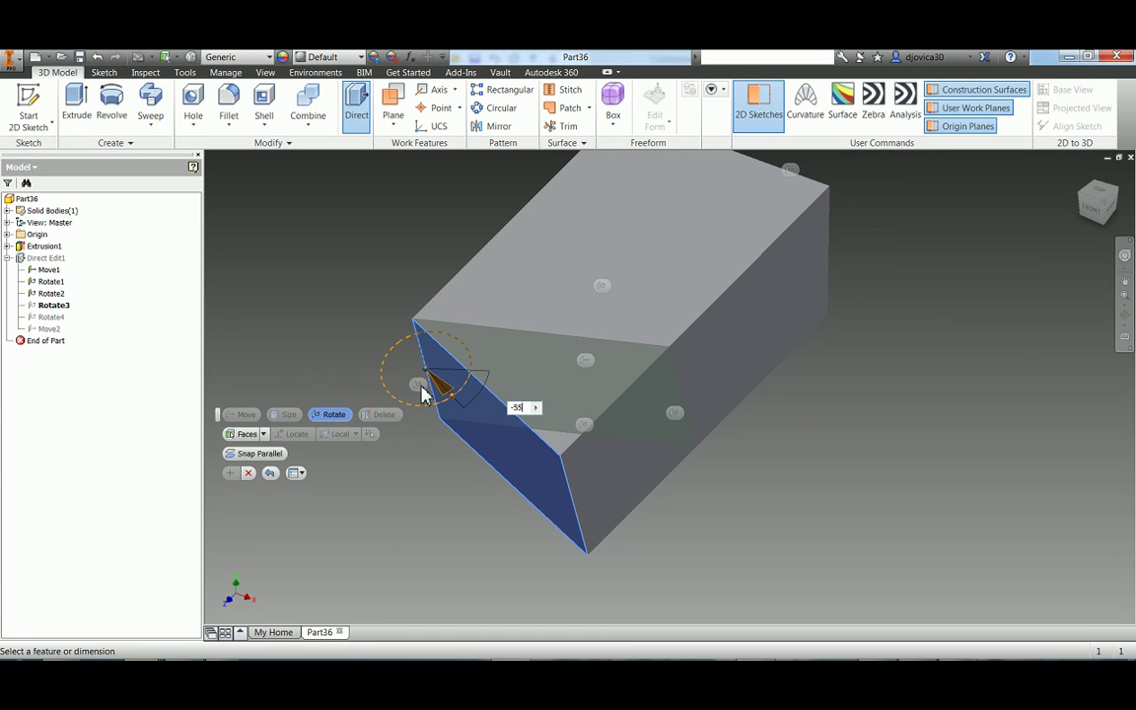
key("Return")
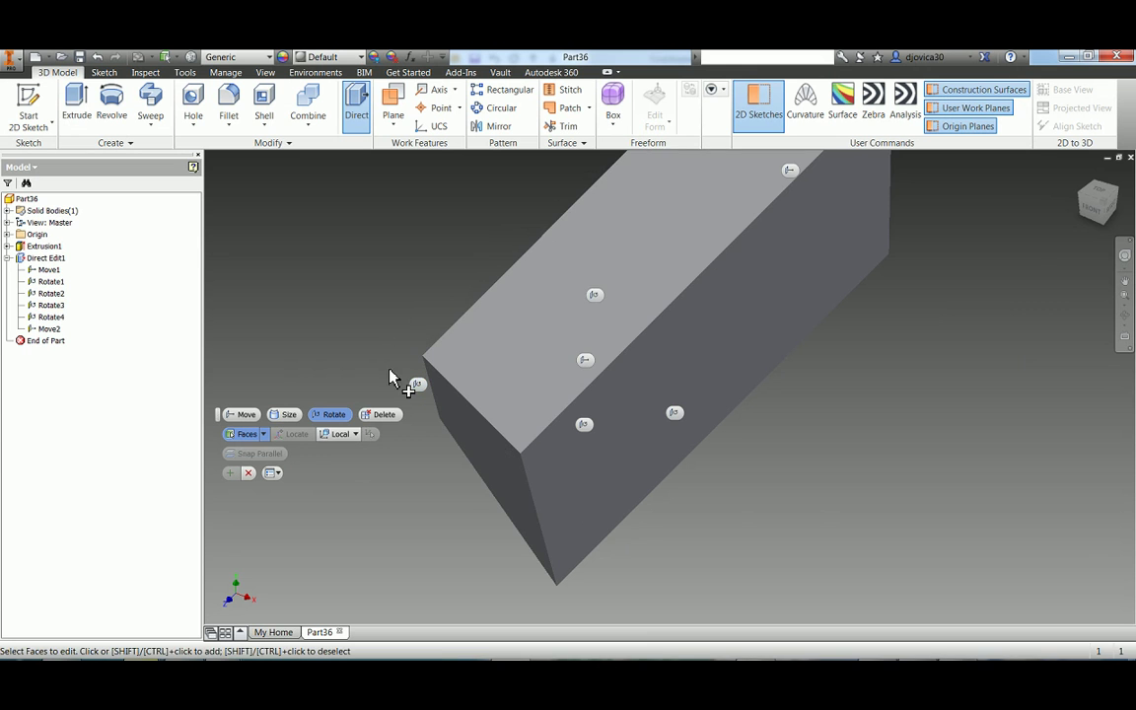
left_click(282, 415)
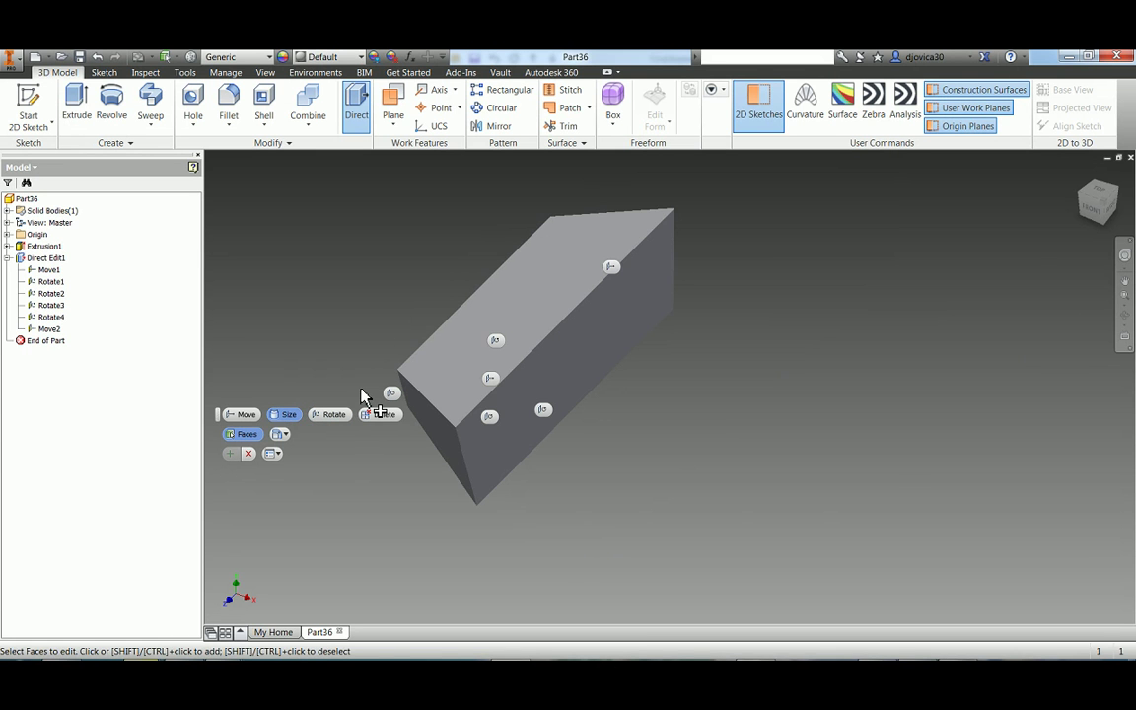
Step: Window-select the whole block and offset its faces outward by ext/3 as Size1
left_click_drag(310, 185, 784, 499)
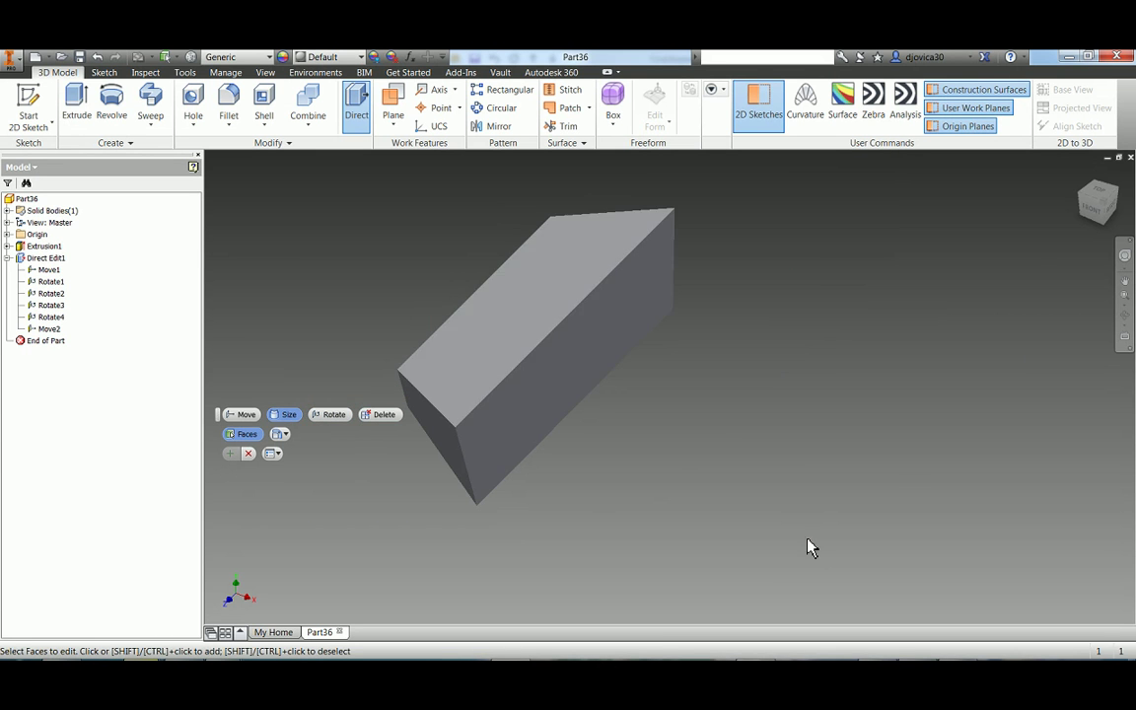
left_click_drag(499, 267, 493, 258)
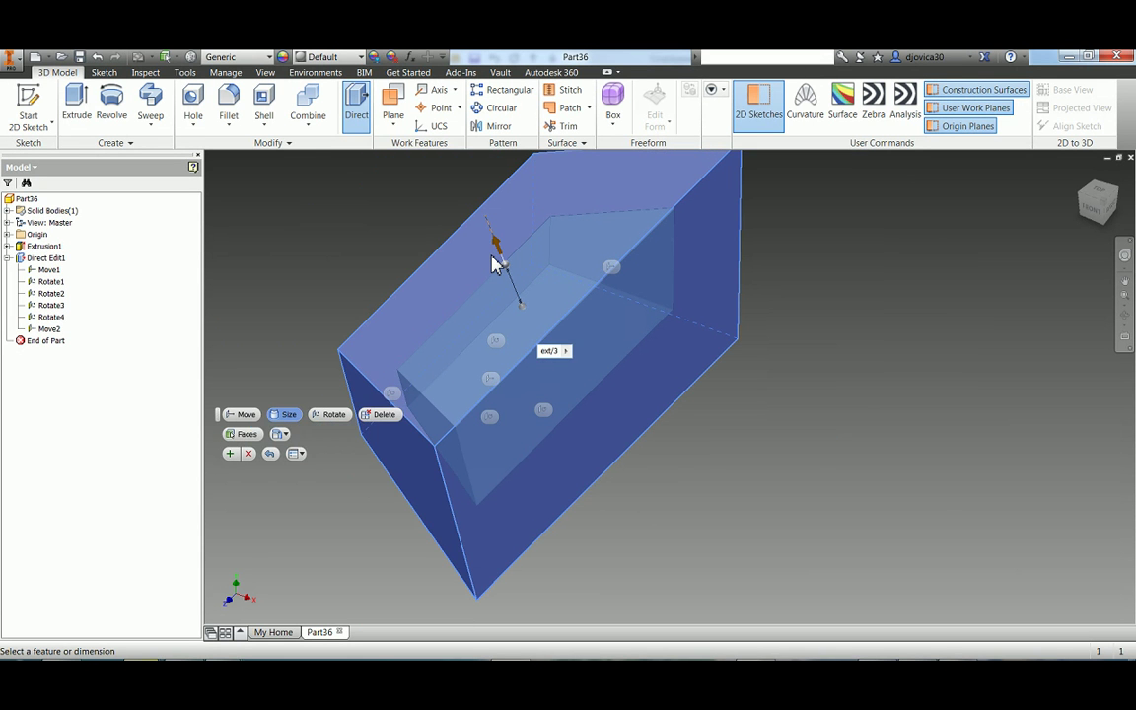
key("Return")
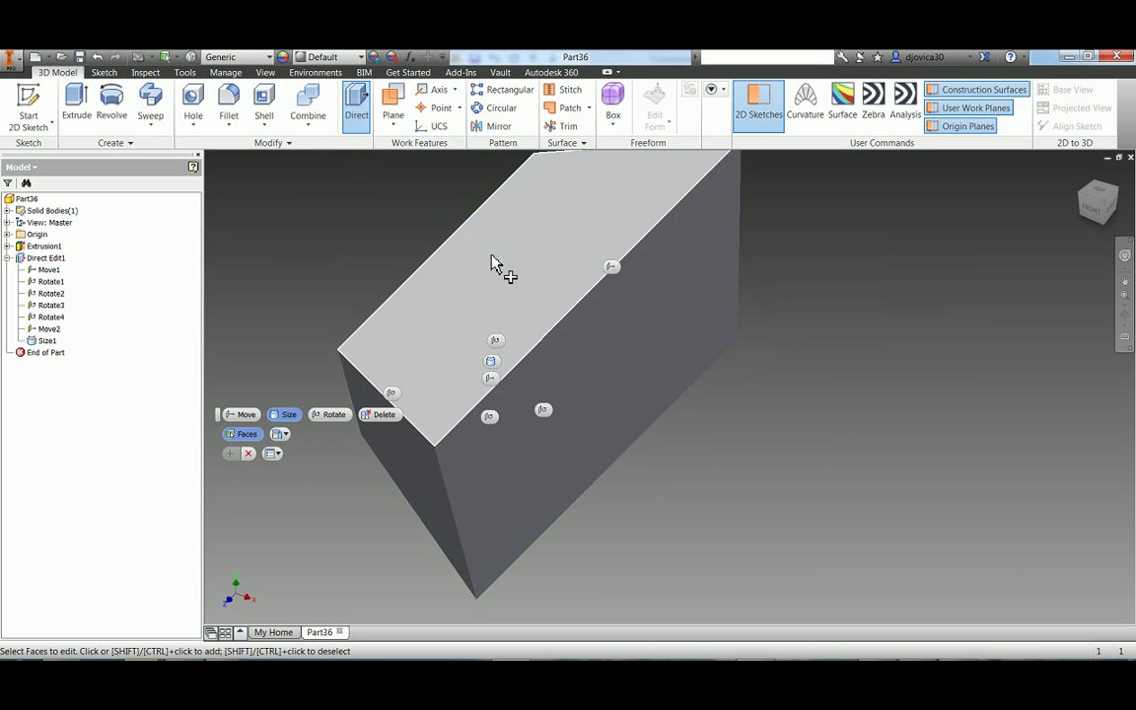
scroll(613, 467, "down", 3)
left_click_drag(398, 234, 789, 571)
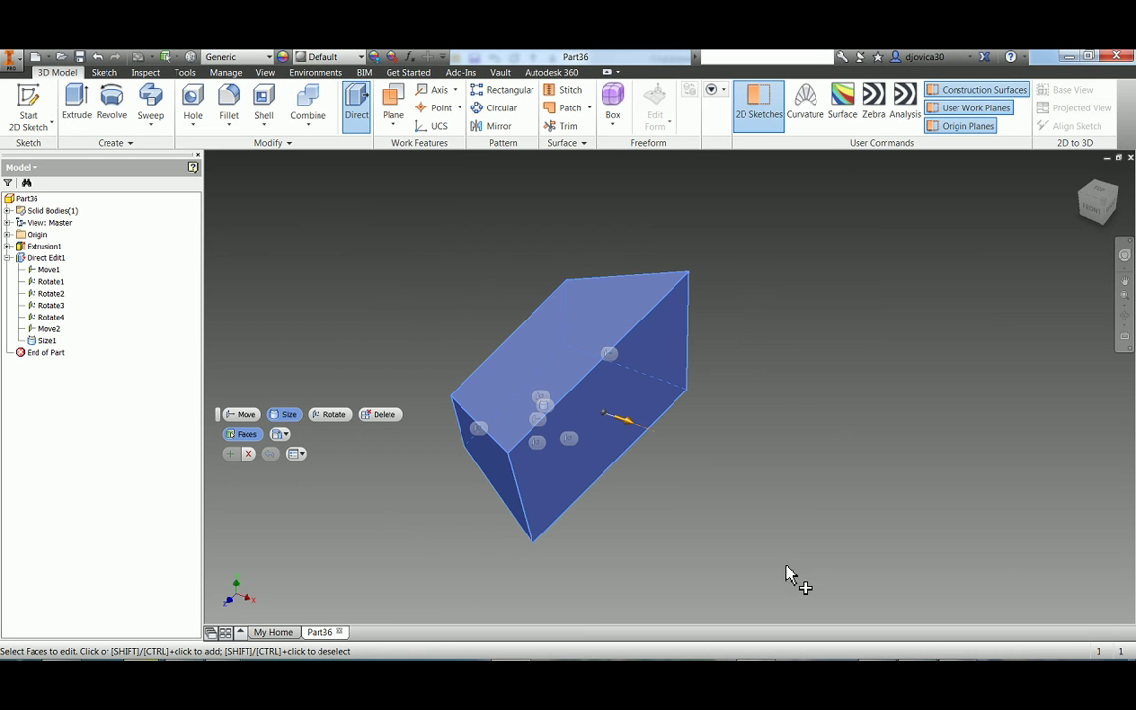
Step: Rotate the whole block -50 degrees about its vertical axis as Rotate5
left_click(333, 415)
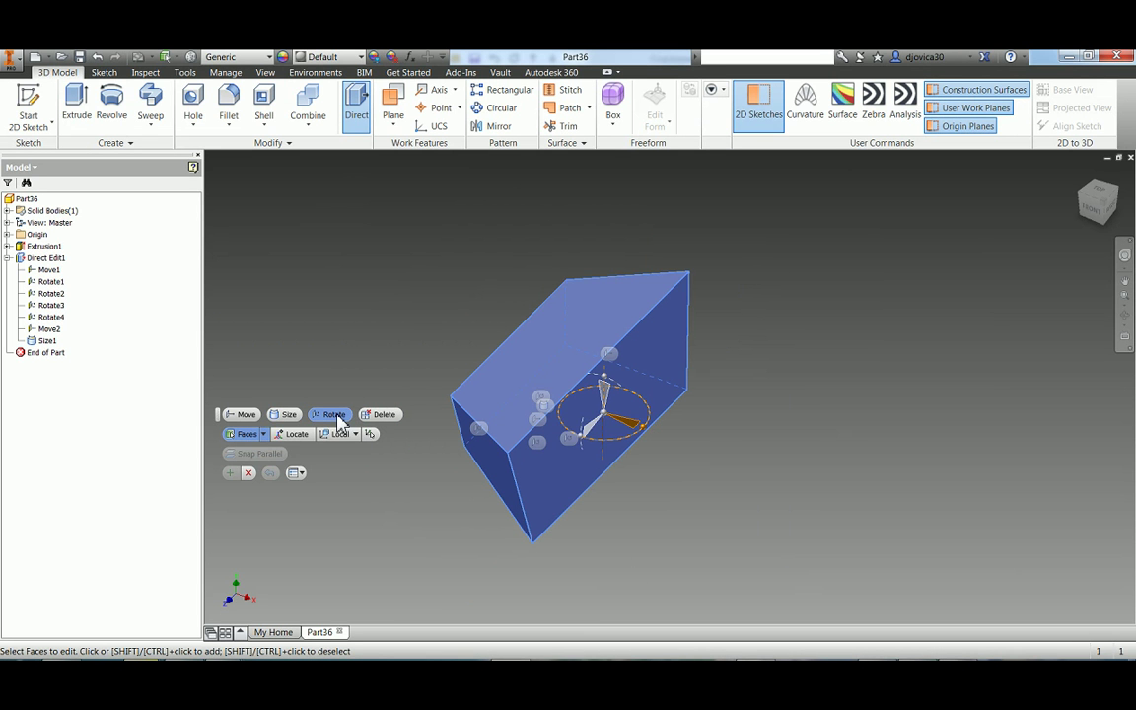
left_click_drag(651, 443, 609, 471)
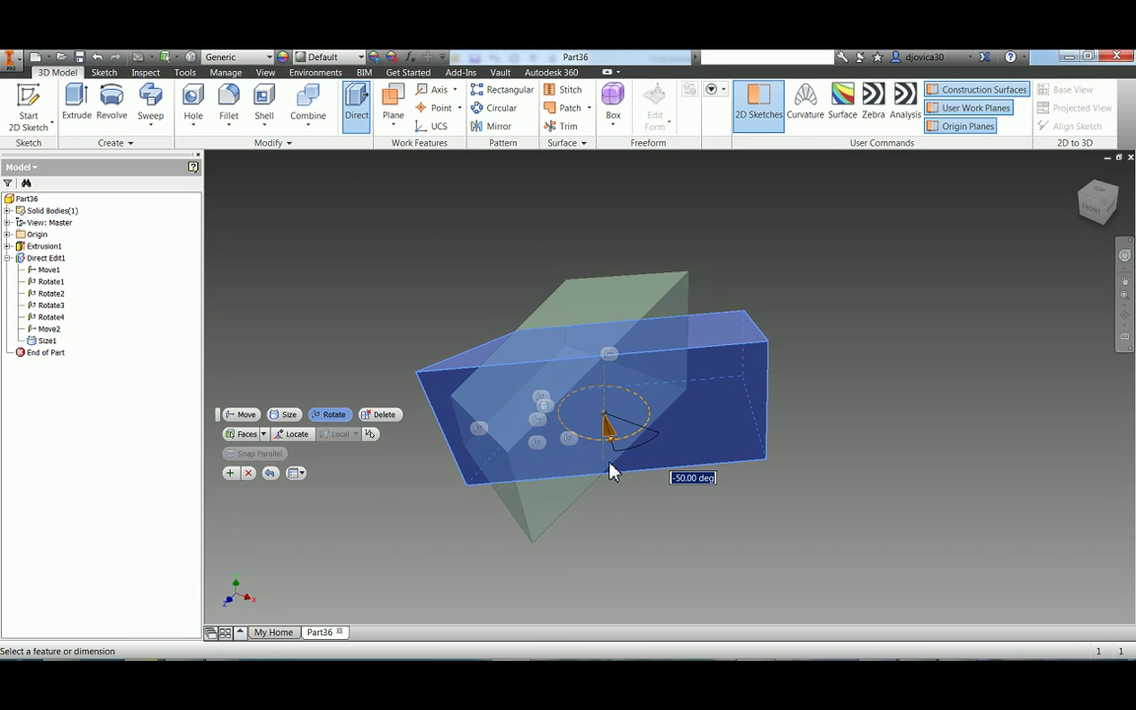
right_click(610, 472)
left_click(636, 471)
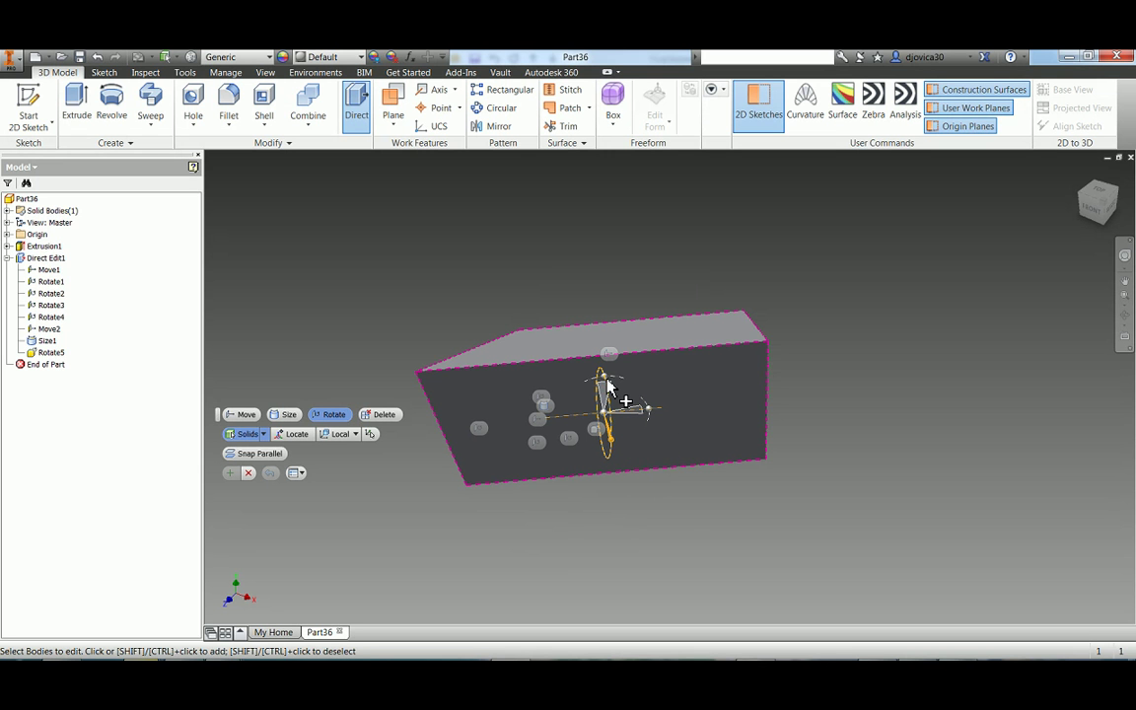
Step: Rotate the solid body by -85 degrees as Rotate6
left_click_drag(607, 378, 697, 413)
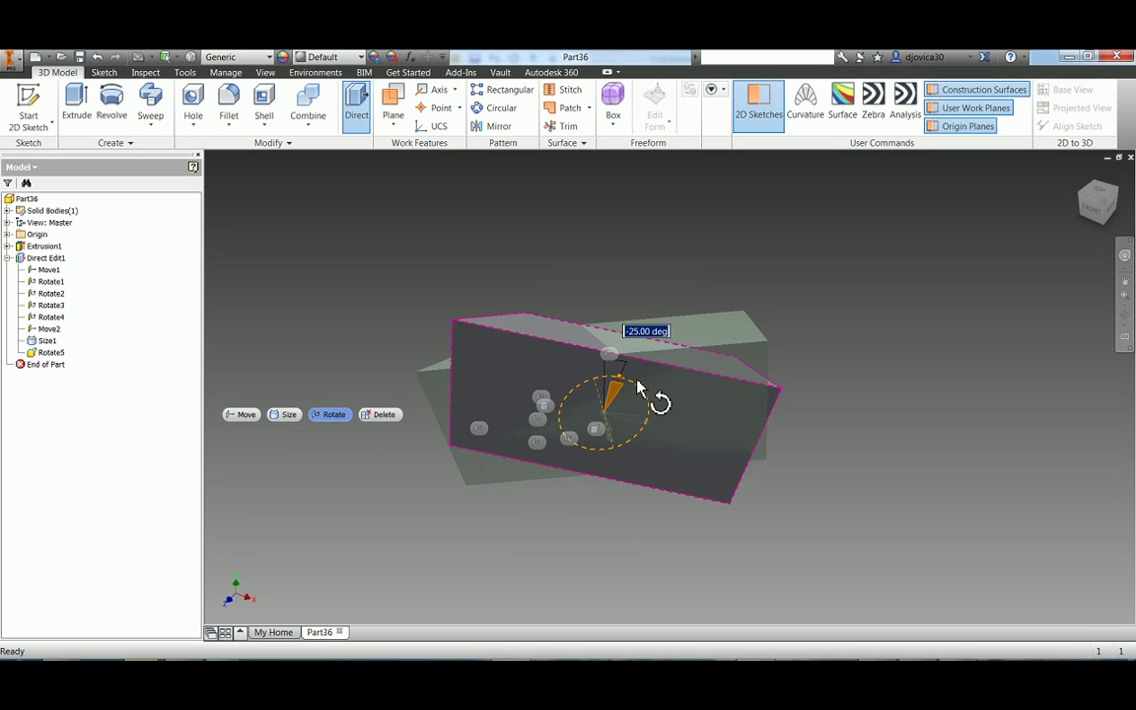
right_click(697, 413)
left_click(761, 412)
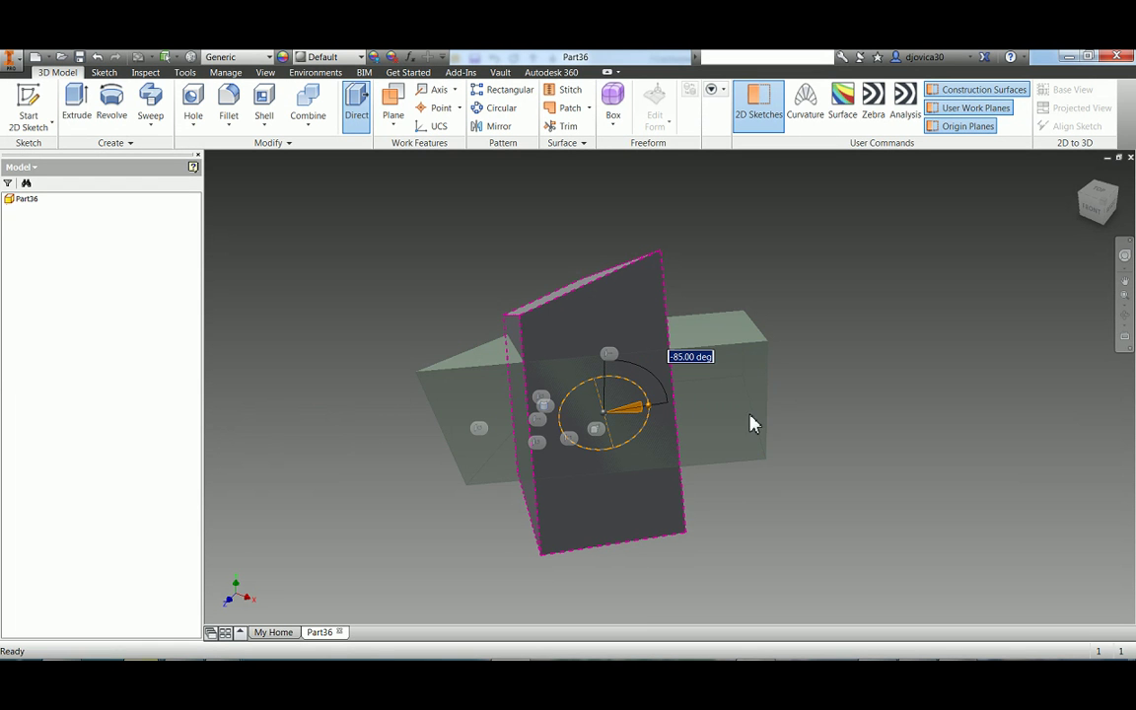
Step: Tilt the plate 40 degrees about its rotation axis as Rotate7
left_click(623, 480)
middle_click_drag(623, 480, 584, 479, "shift")
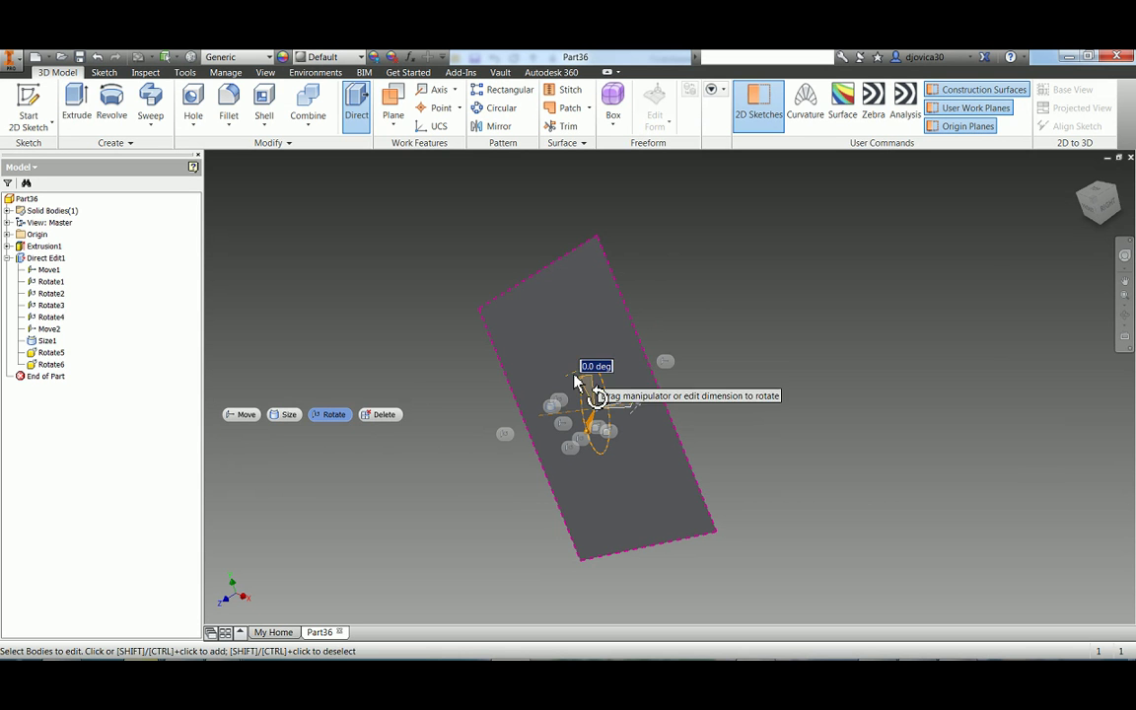
left_click_drag(581, 378, 471, 475)
right_click(471, 476)
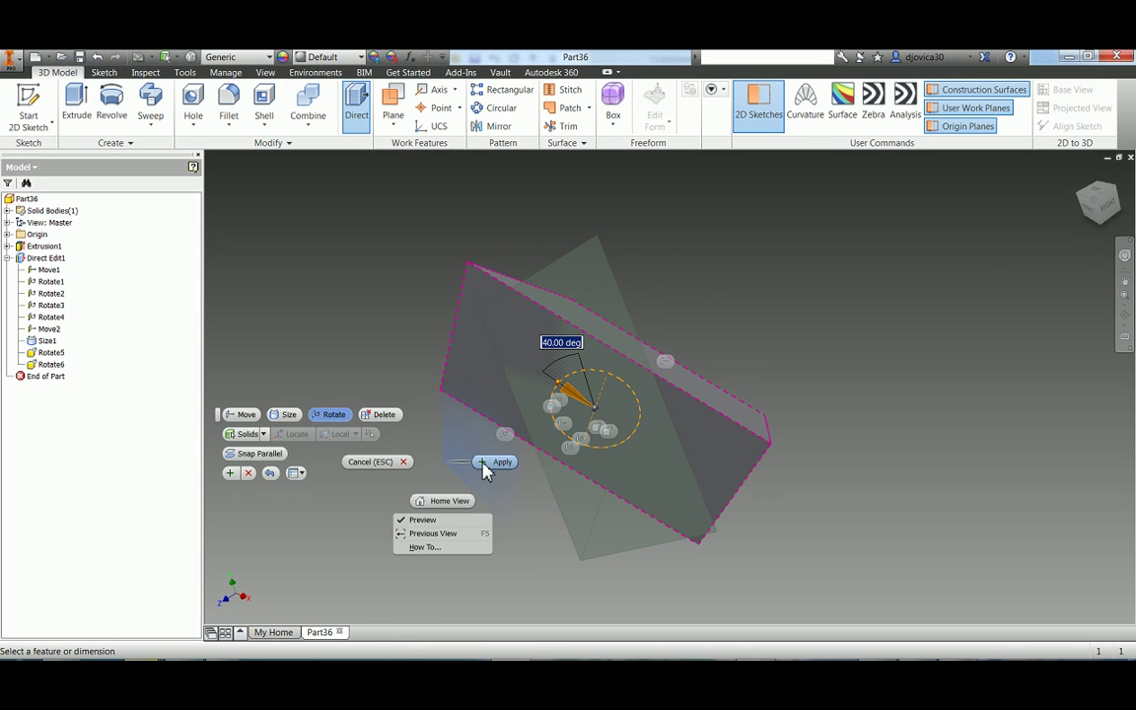
left_click(488, 462)
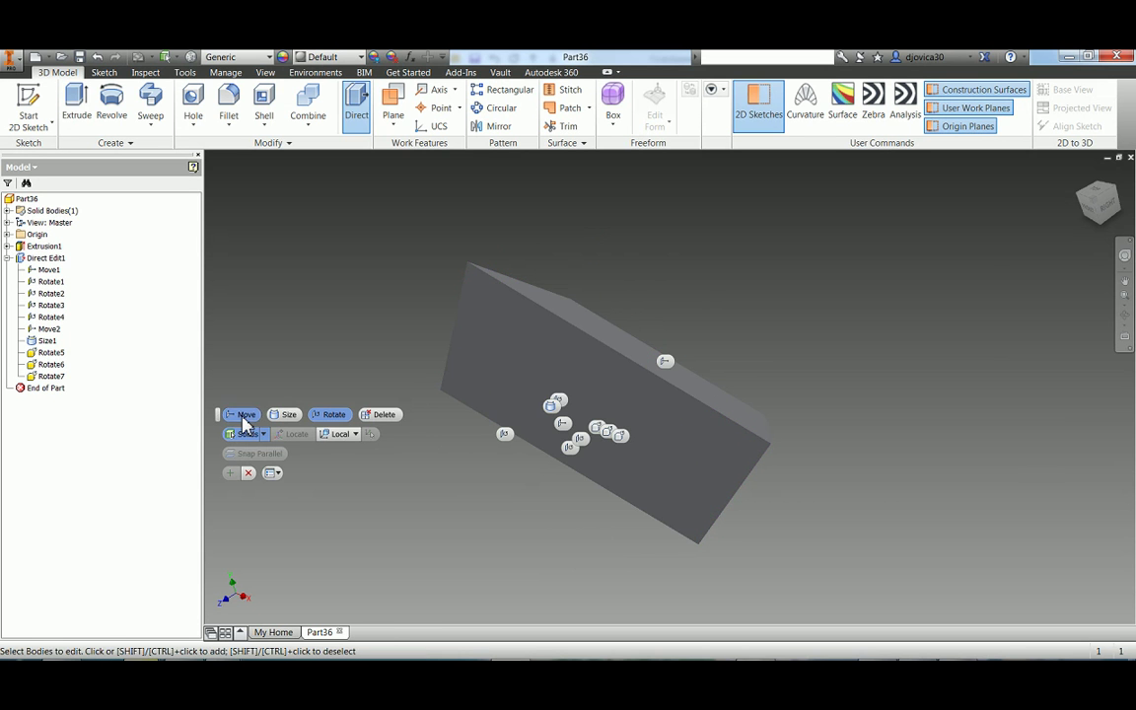
left_click(245, 415)
Step: Move the plate through offsets of 427.25, 56, 655.5 and 403.5 mm, apply it, and exit Direct Edit
left_click(525, 434)
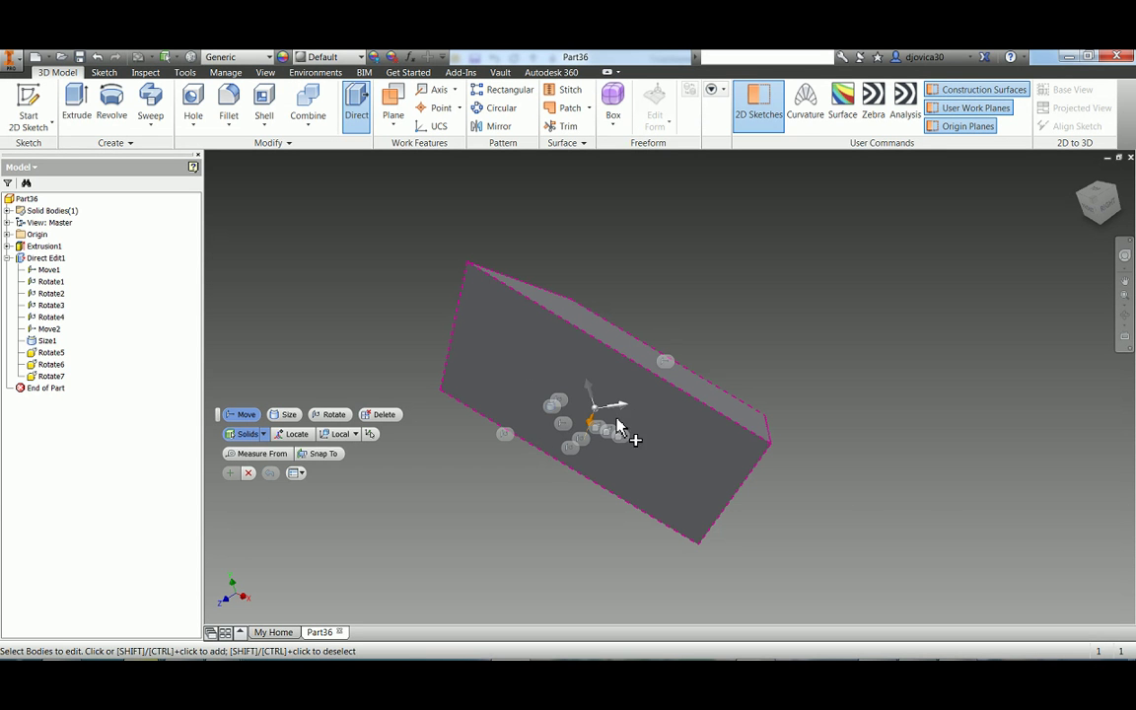
left_click_drag(620, 408, 871, 418)
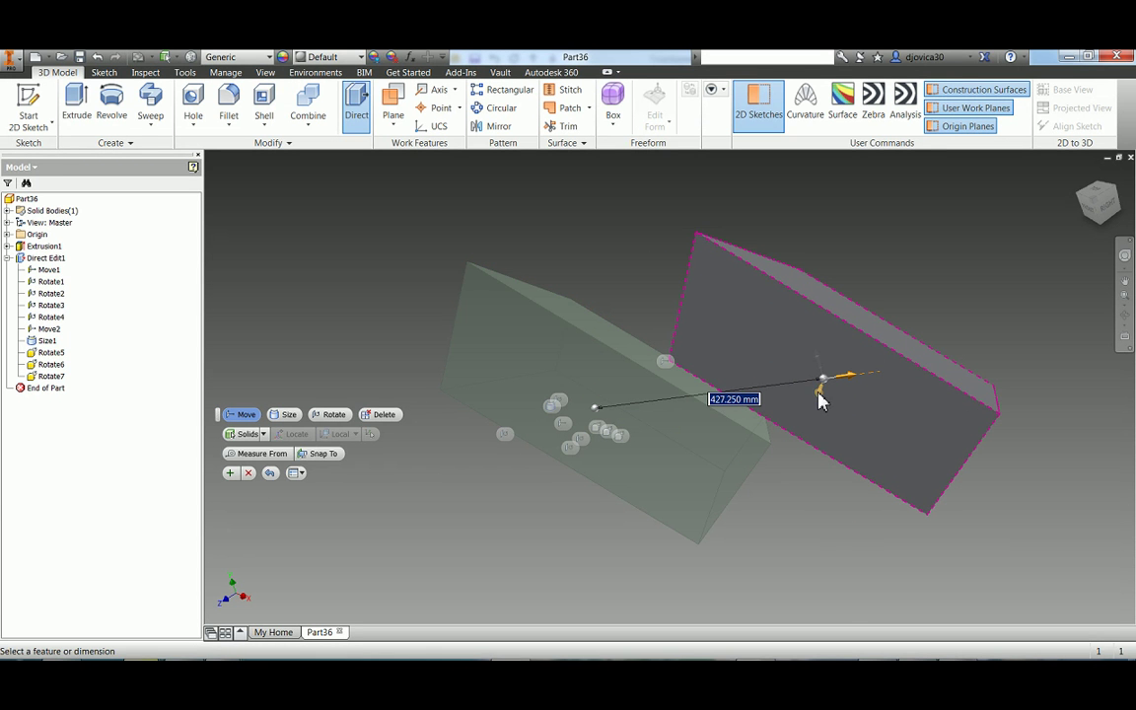
left_click_drag(824, 392, 741, 542)
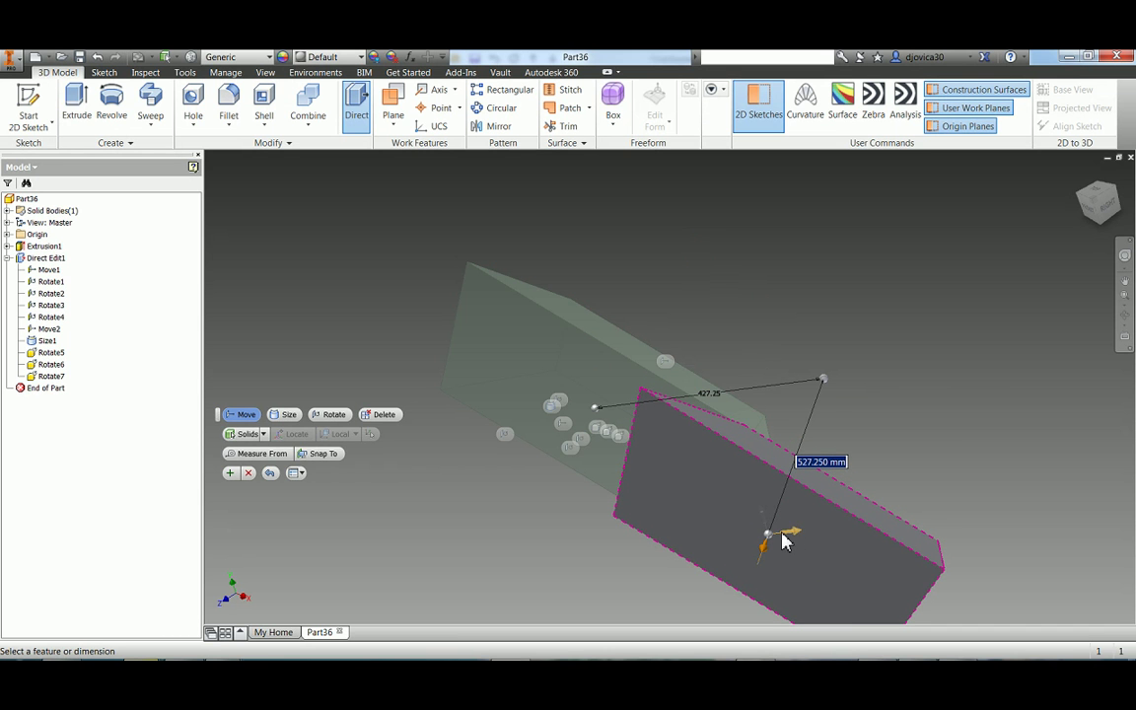
left_click_drag(784, 540, 590, 548)
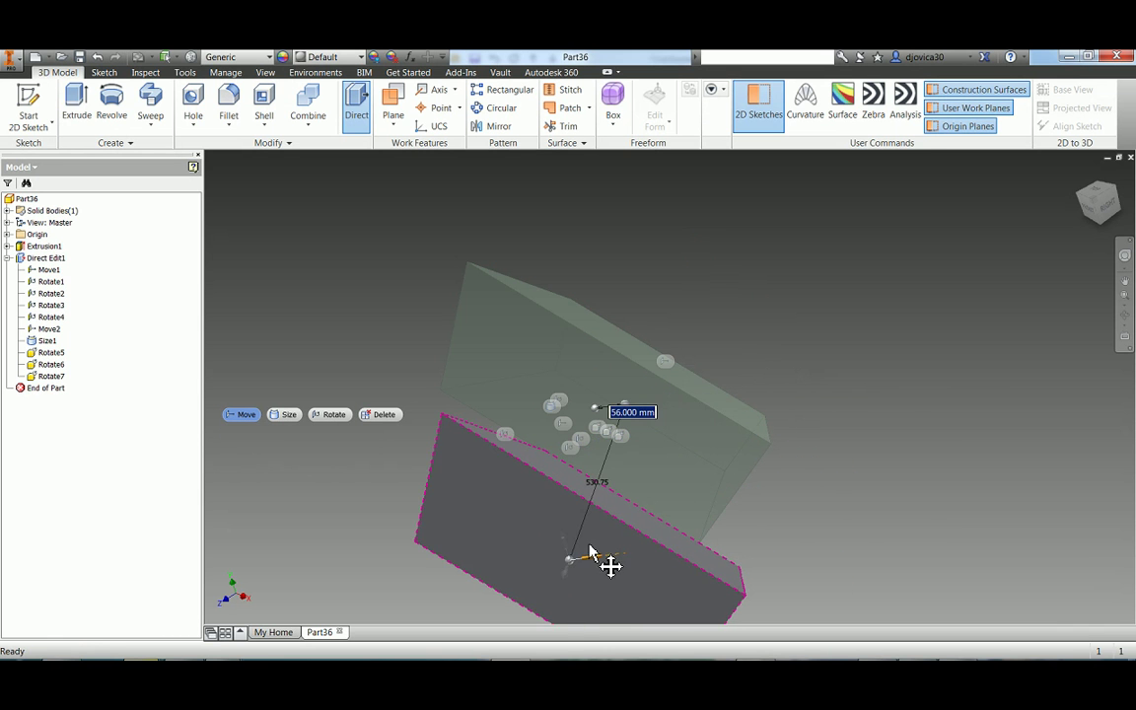
left_click_drag(567, 550, 406, 274)
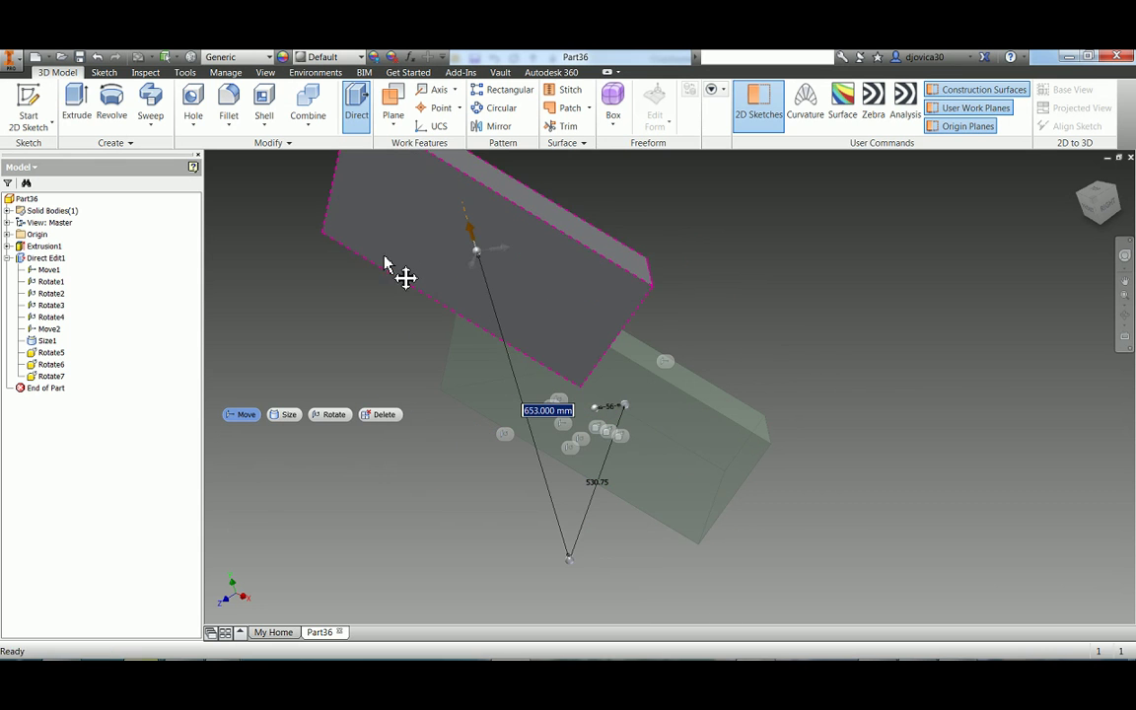
left_click_drag(502, 253, 688, 289)
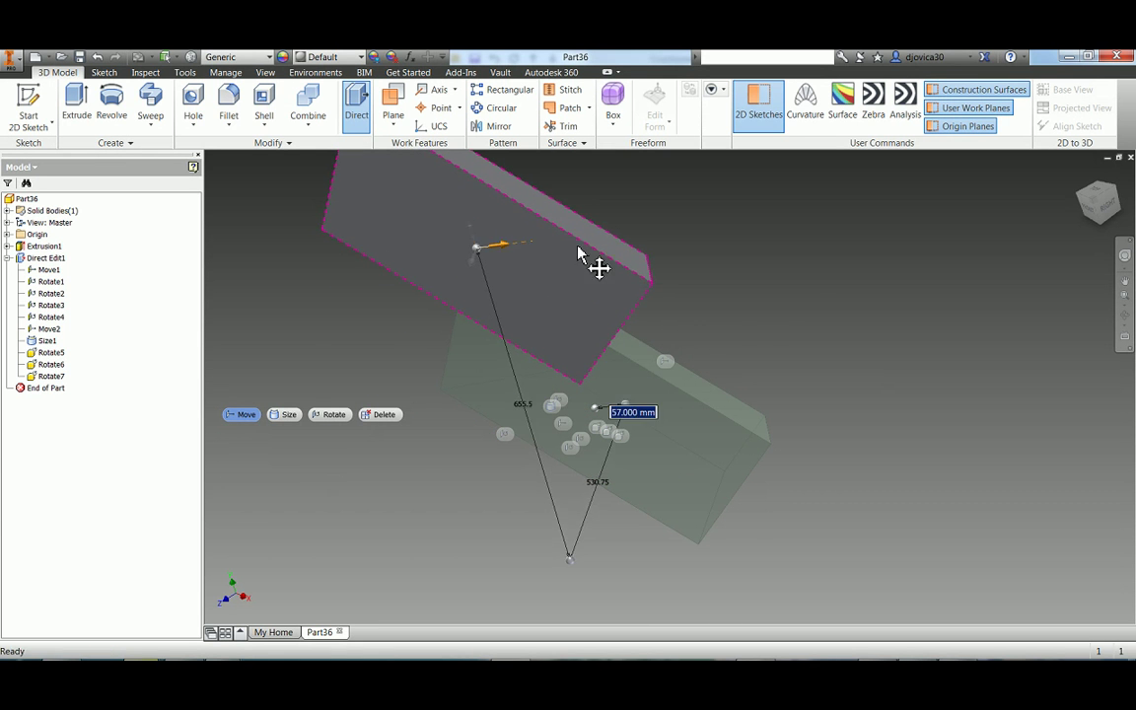
right_click(476, 492)
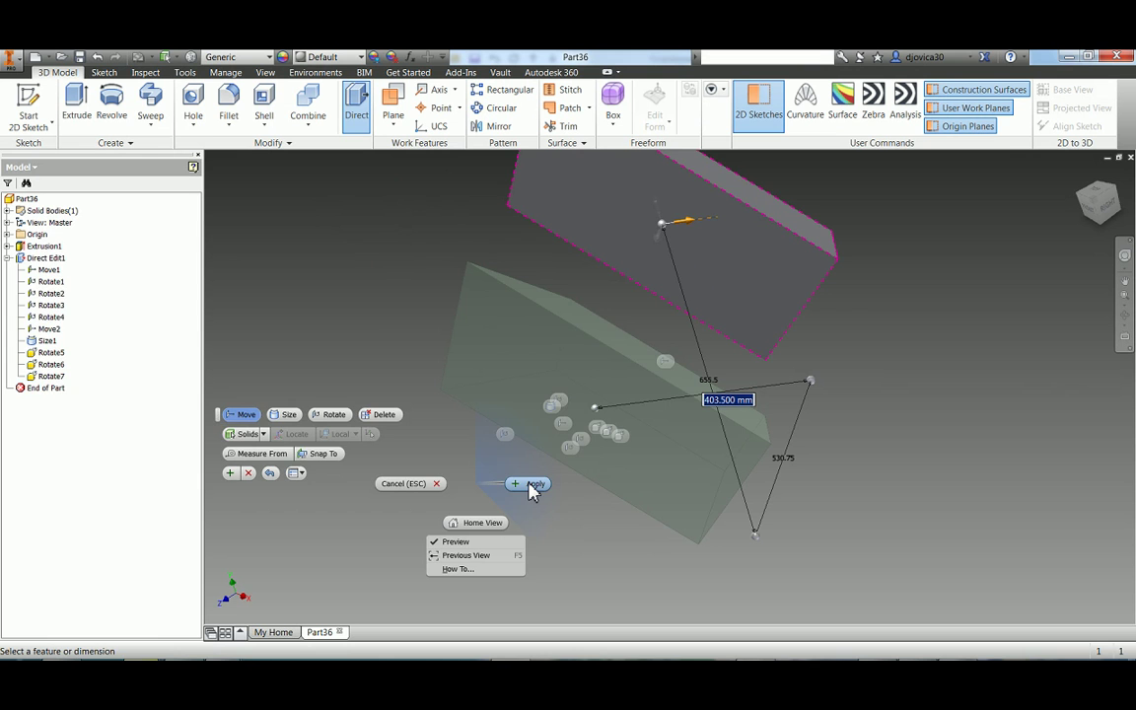
left_click(531, 487)
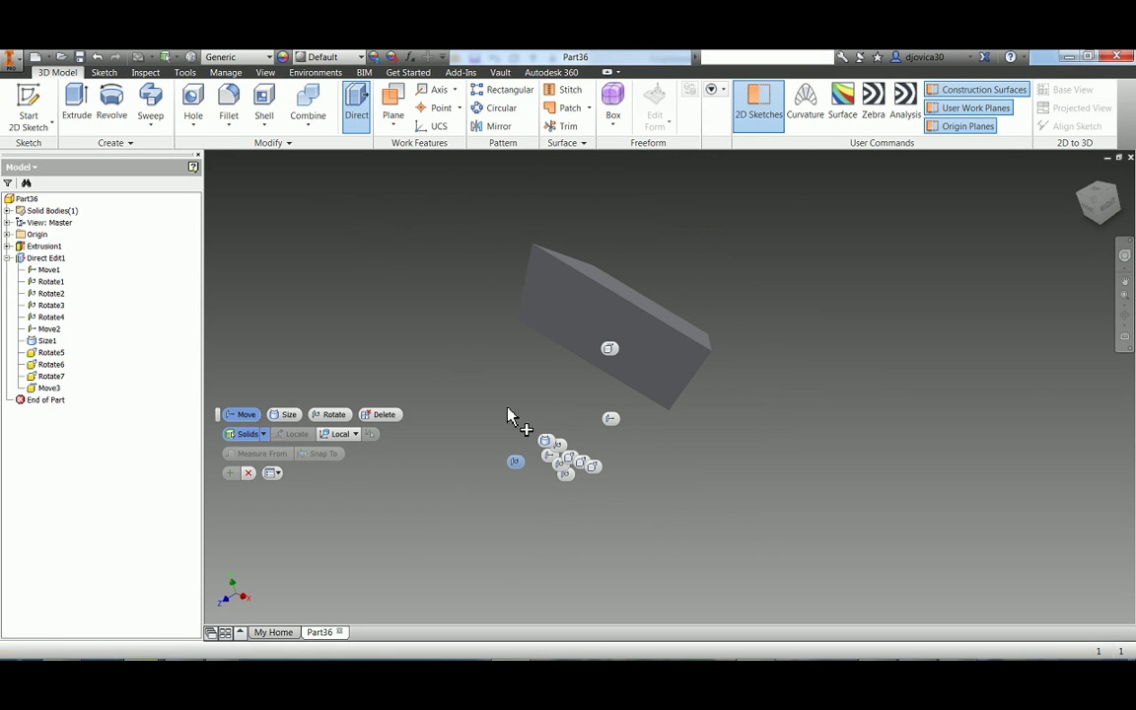
right_click(471, 472)
left_click(444, 471)
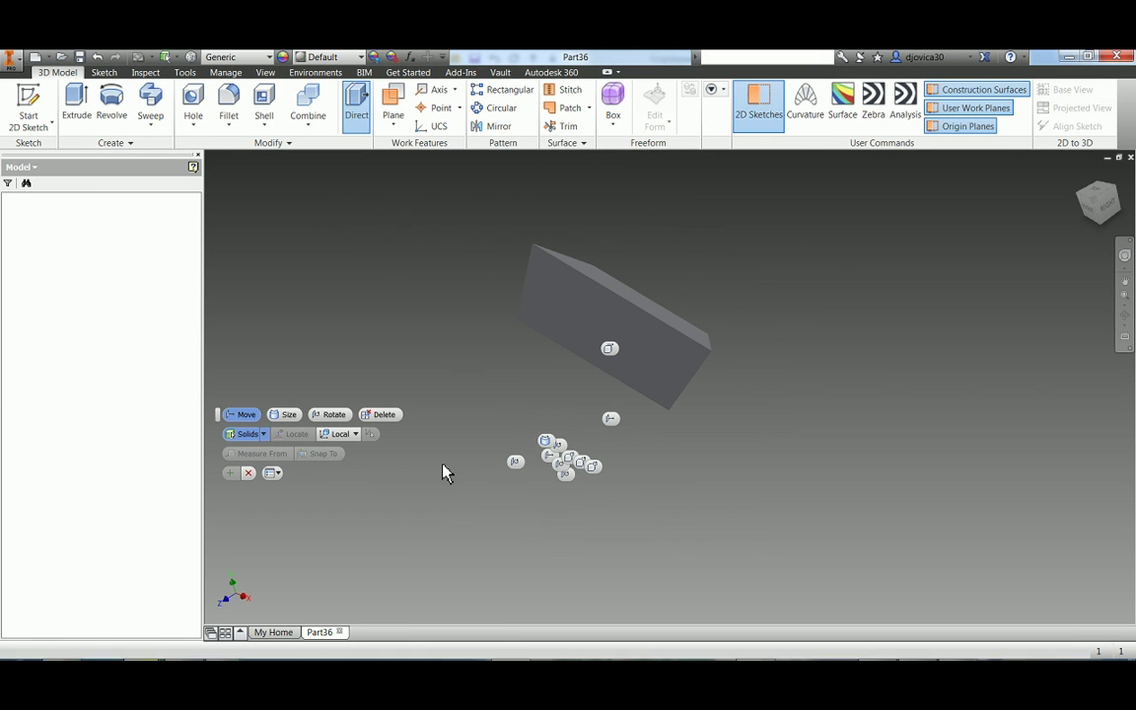
Step: Add an ANSI Metric M Profile size 55 tapped hole on the plate's front face
left_click(579, 332)
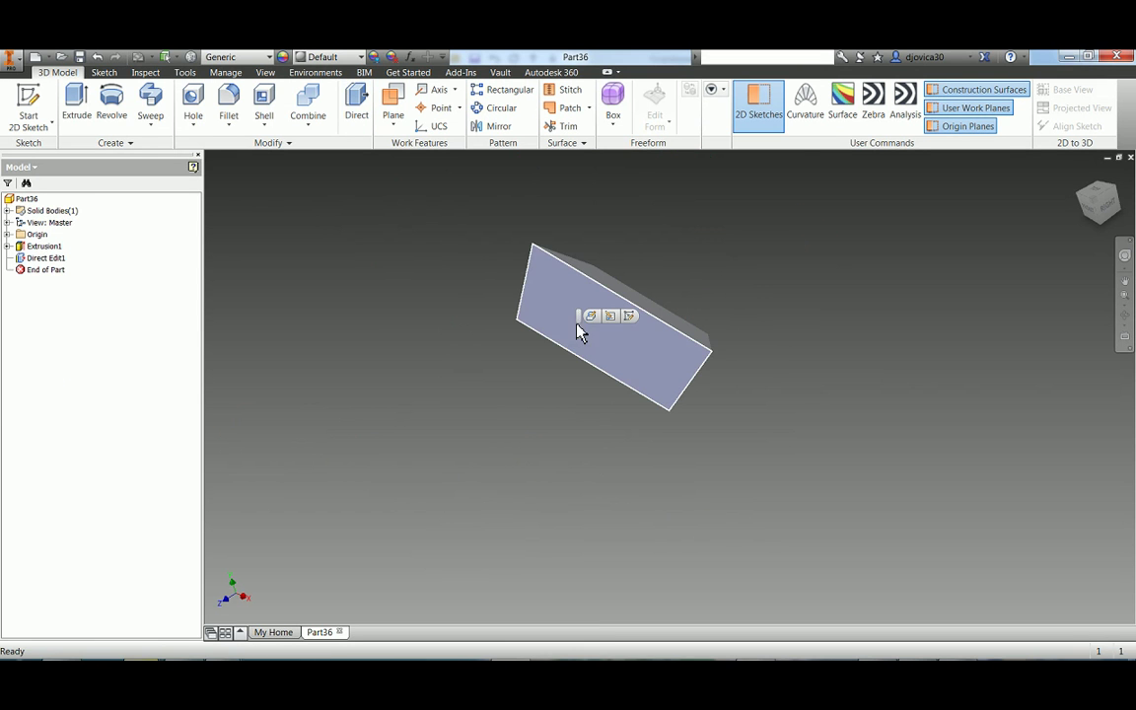
right_click(540, 441)
left_click(587, 411)
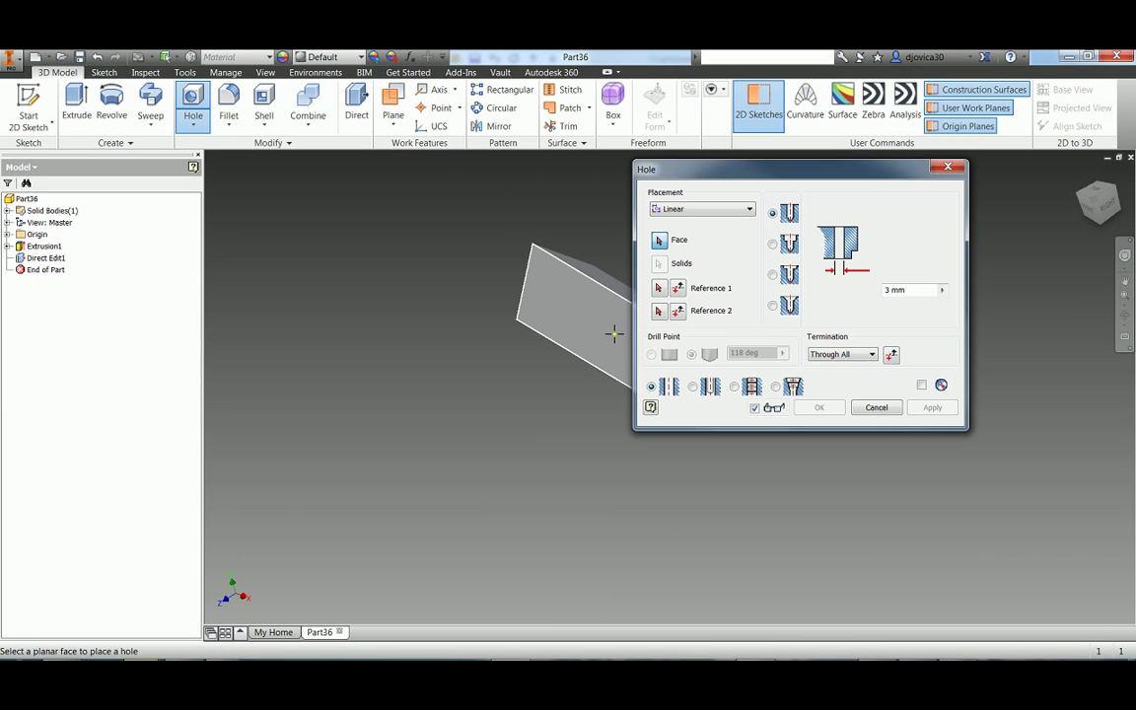
left_click(613, 334)
left_click(746, 389)
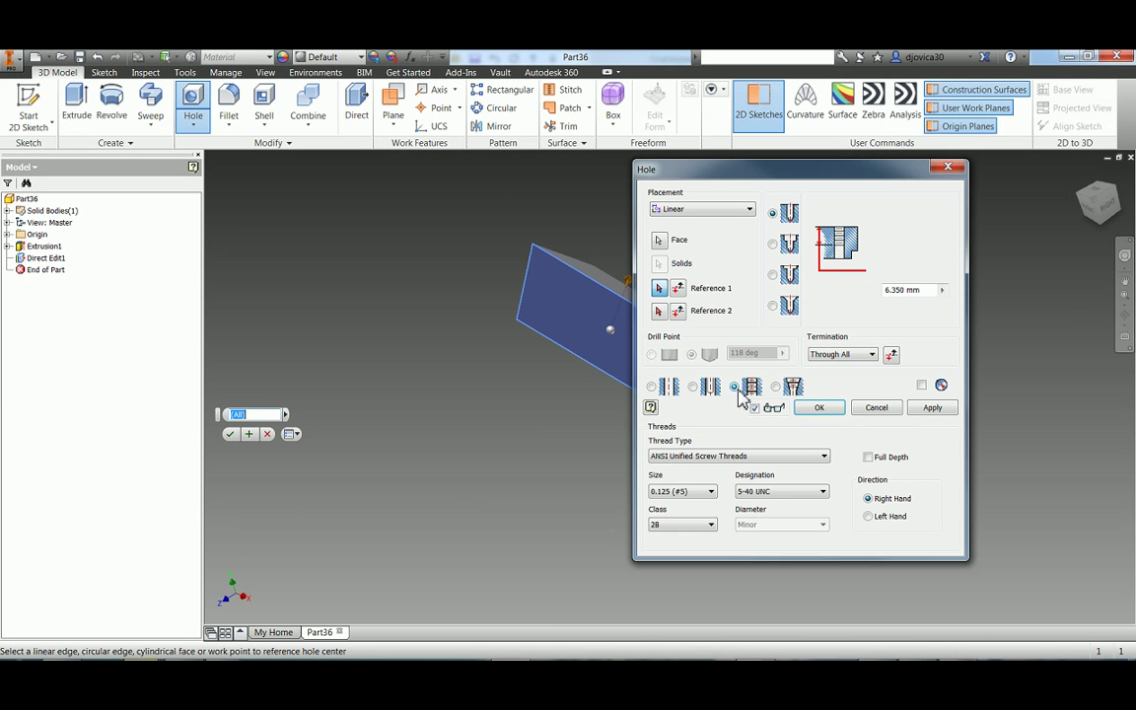
left_click(696, 458)
left_click(690, 479)
left_click(684, 490)
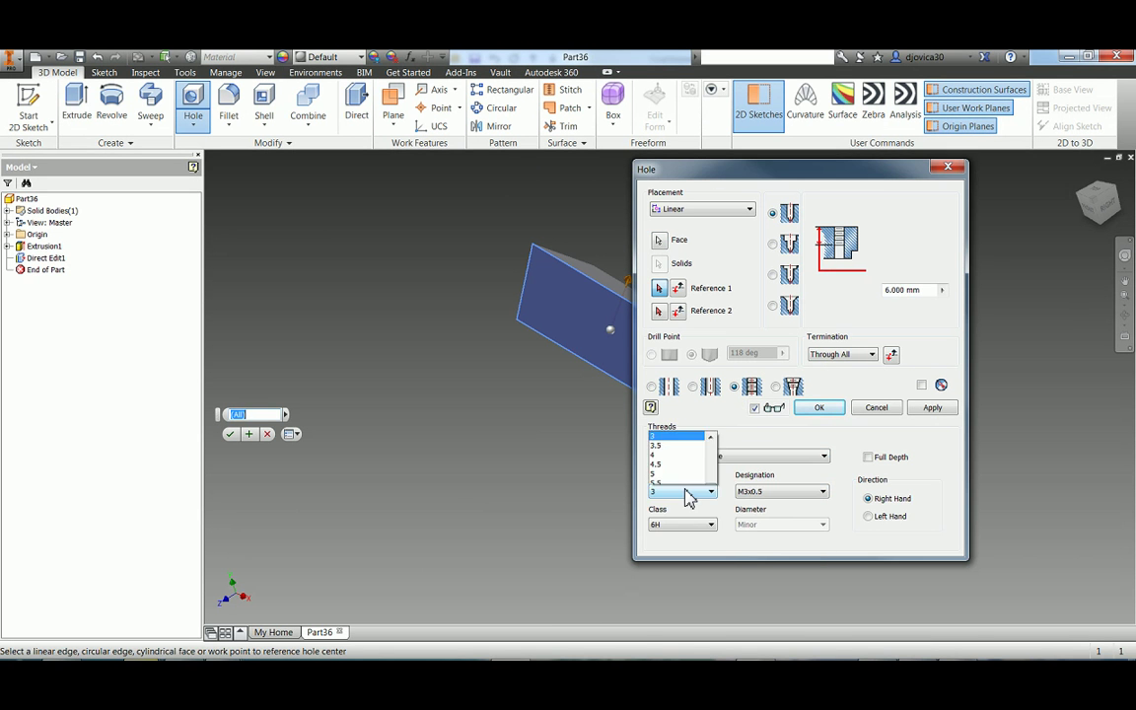
scroll(663, 455, "down", 4)
left_click(661, 452)
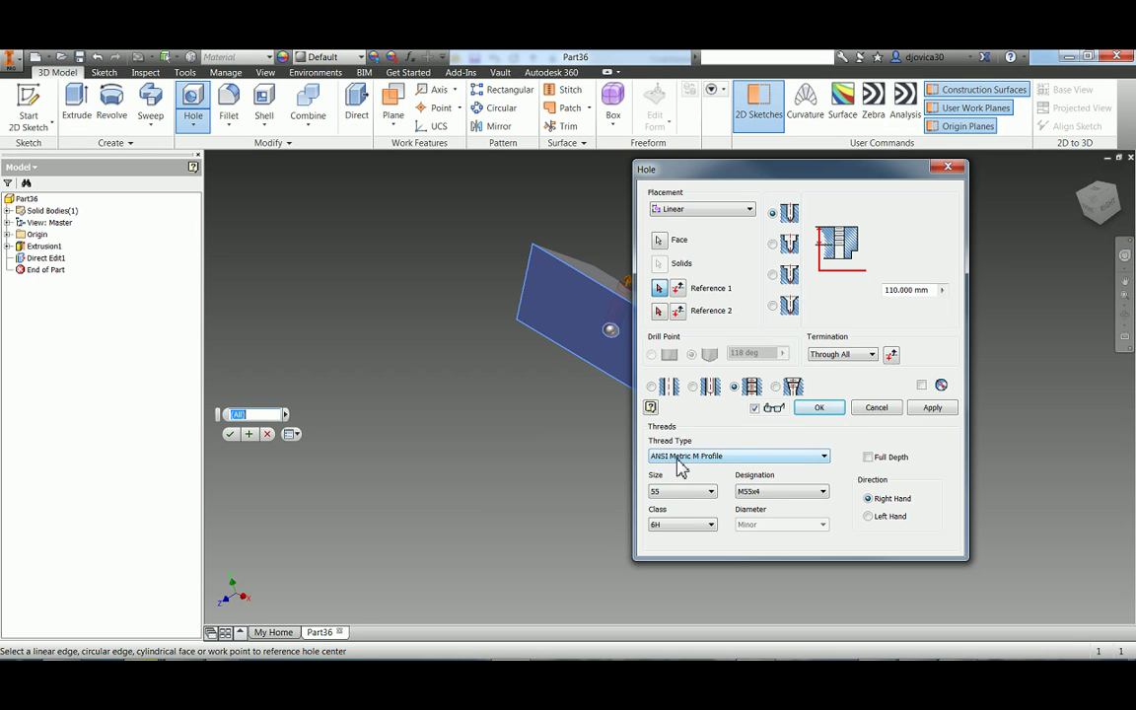
left_click(819, 407)
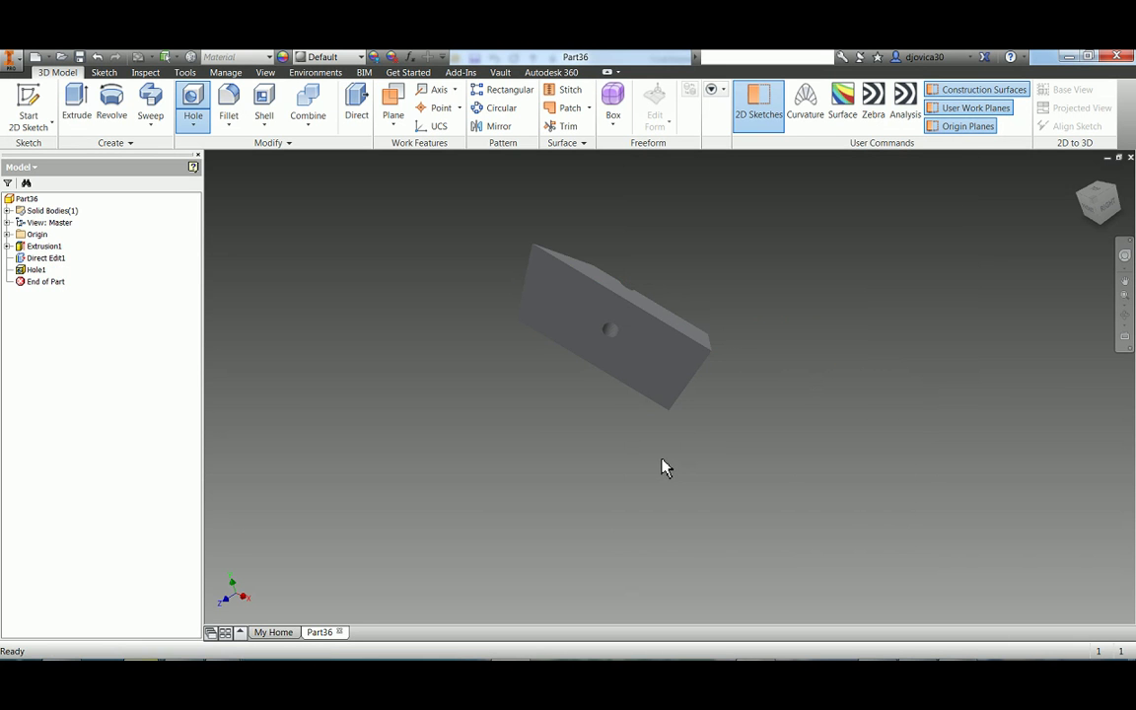
Step: Shell the part to 1 mm walls with the end face left open
key("F4")
mouse_move(662, 466)
left_mouse_down()
mouse_move(492, 454)
mouse_move(555, 439)
left_mouse_up()
key("Escape")
left_click(261, 111)
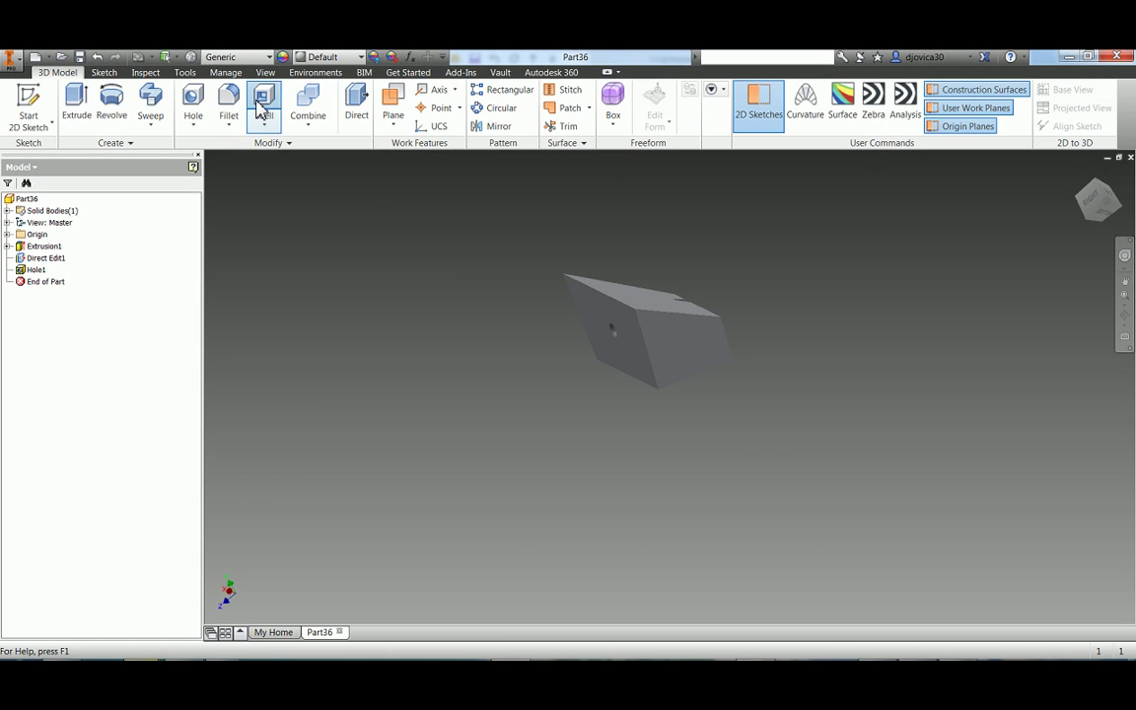
left_click(716, 362)
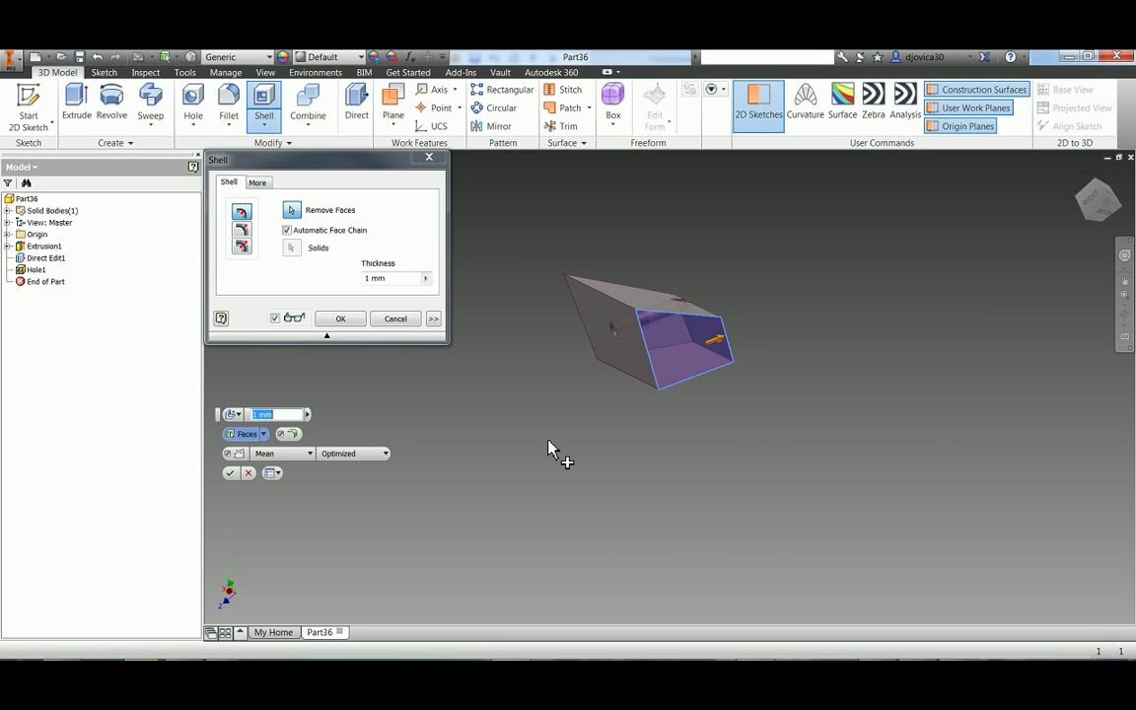
left_click(231, 474)
middle_click_drag(633, 410, 570, 524)
right_click(661, 564)
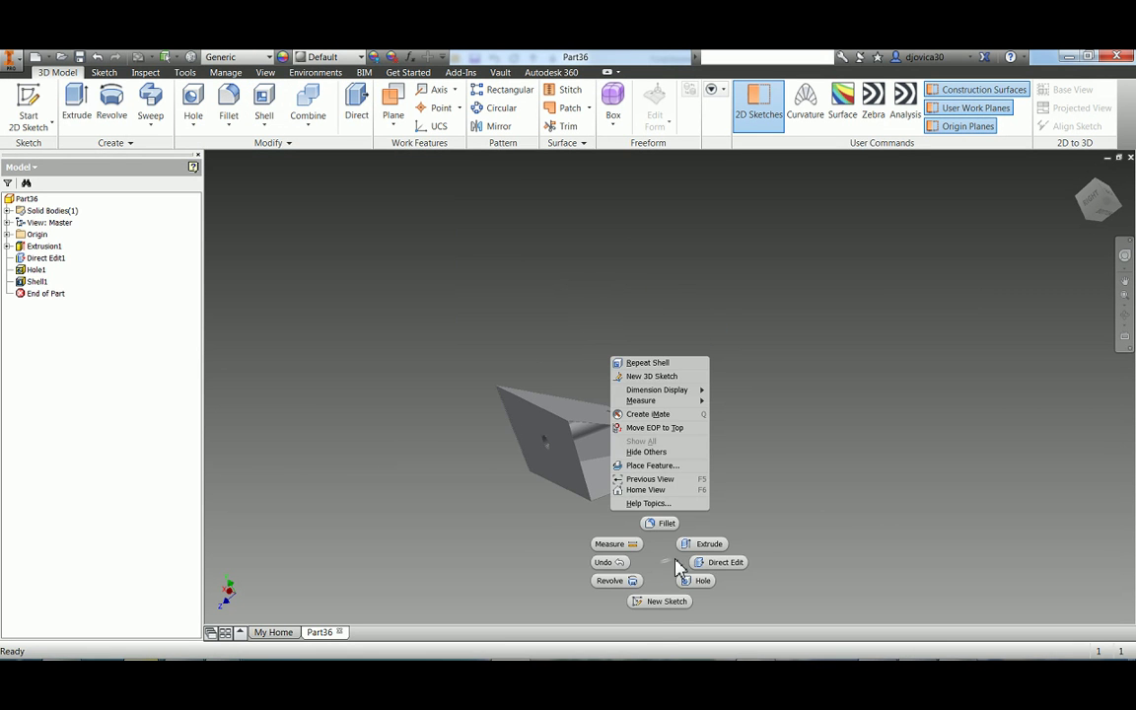
left_click(691, 559)
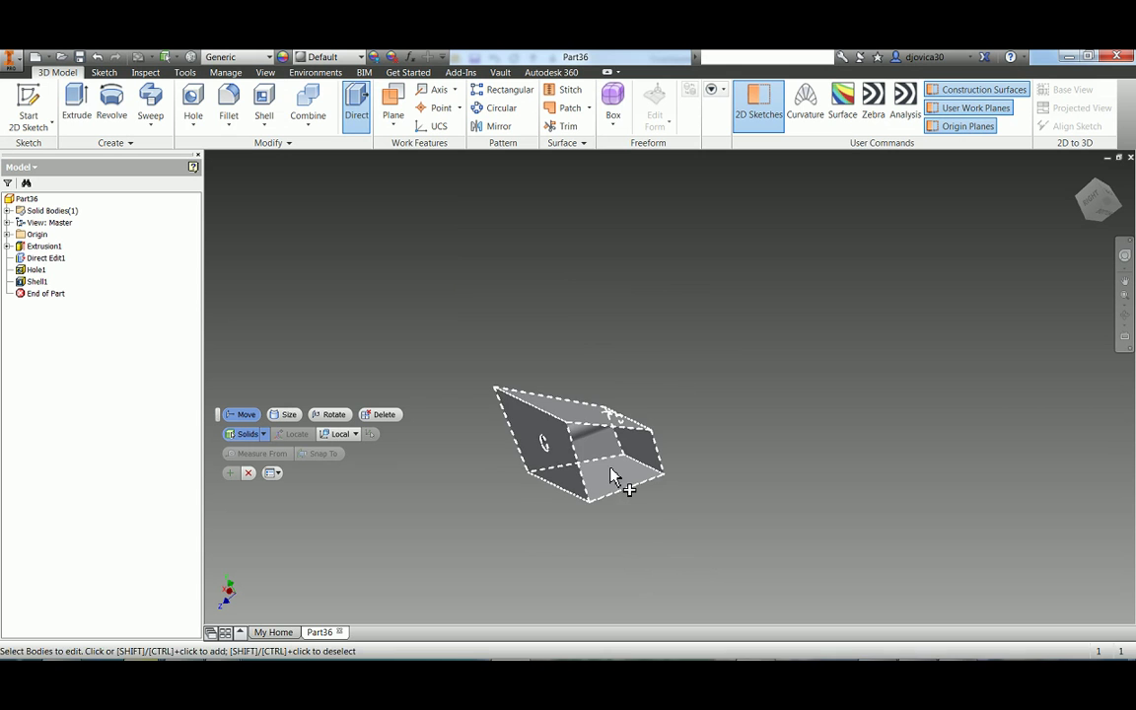
Step: Move the inner bottom face 22 mm and commit the move
left_click(262, 435)
left_click(255, 461)
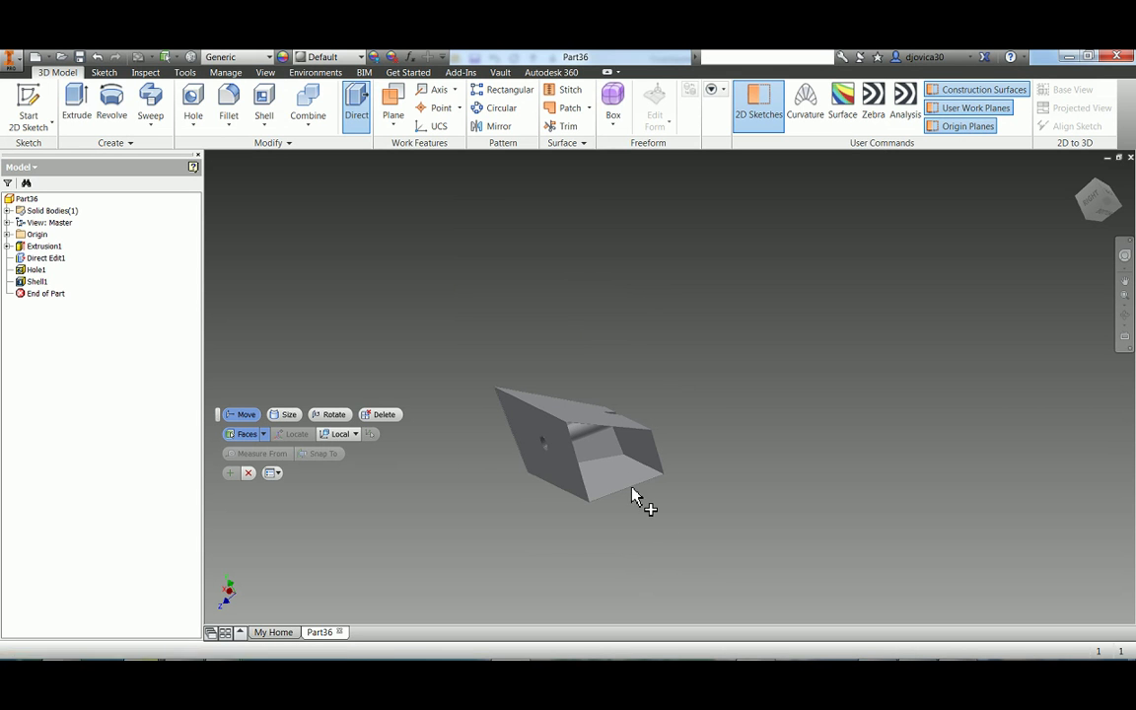
left_click(609, 490)
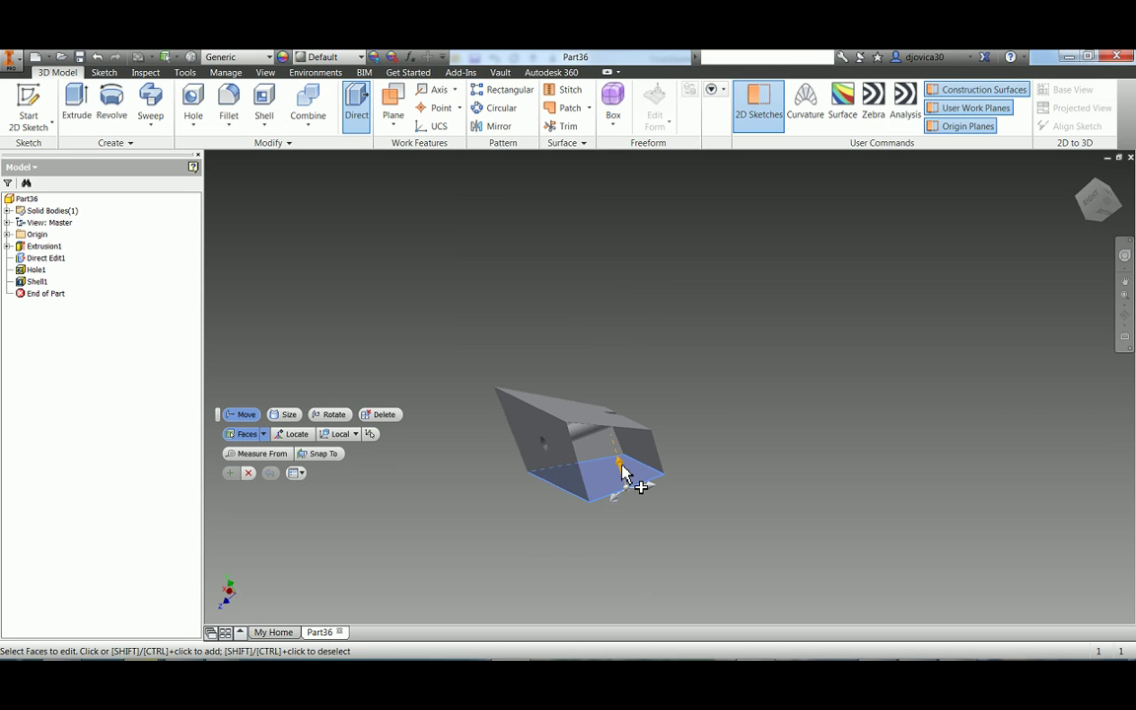
left_click_drag(621, 473, 619, 466)
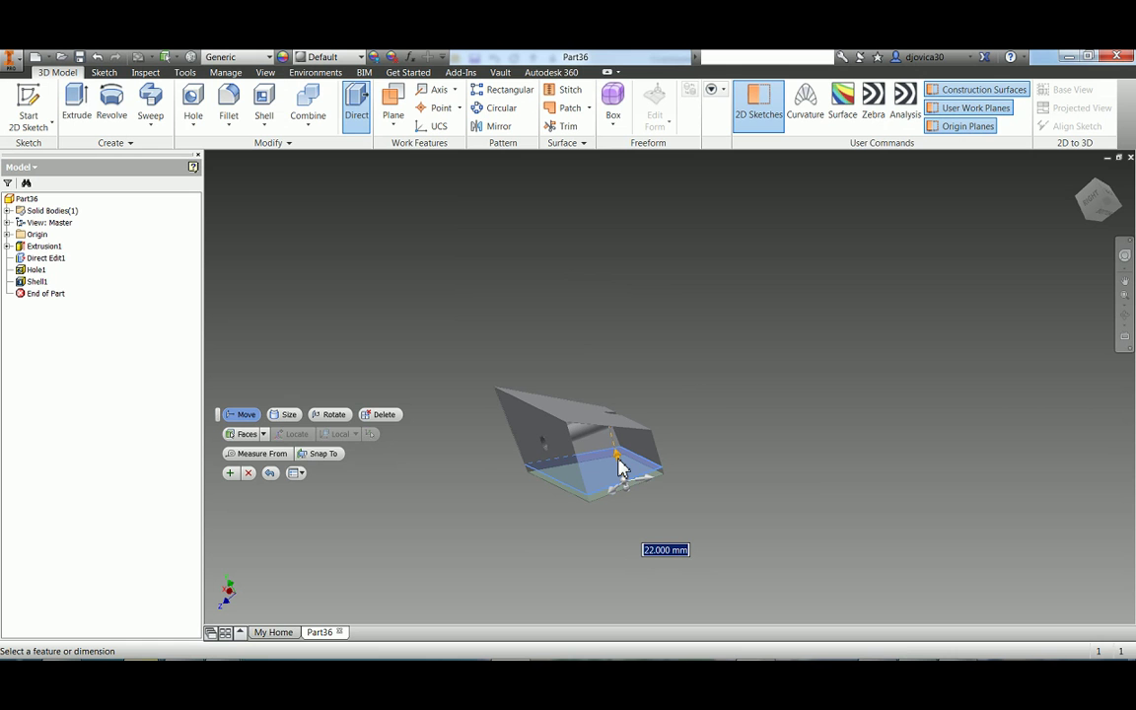
key("Return")
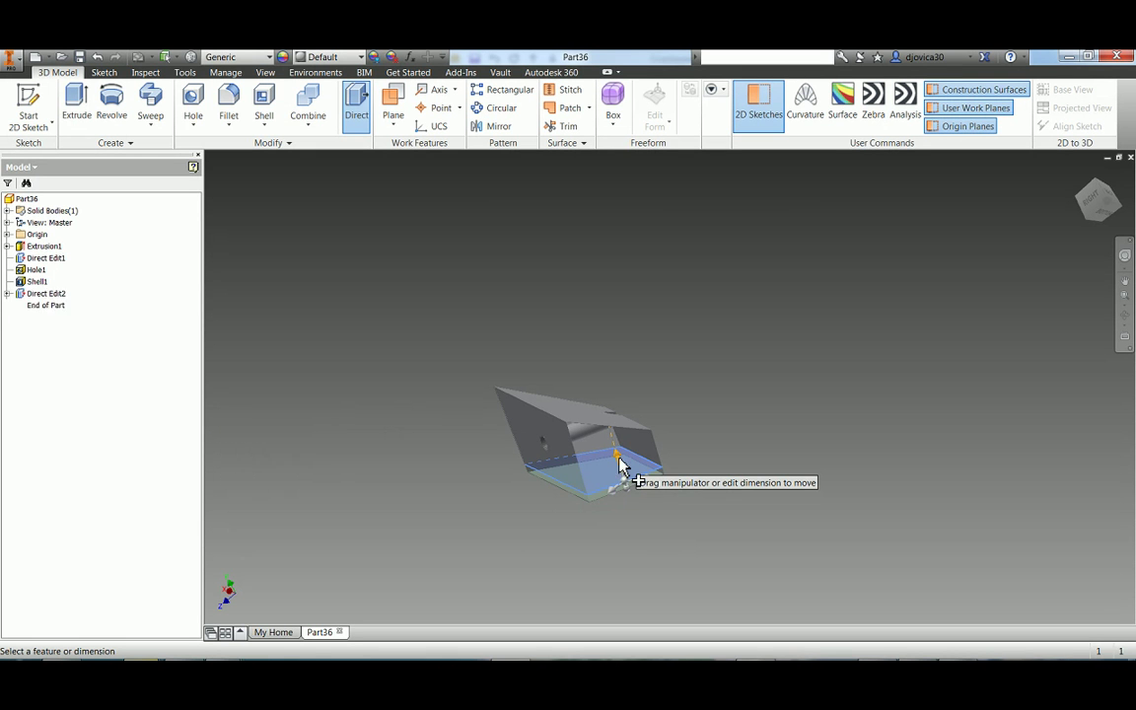
Step: Rotate the bottom face 10 degrees about a pivot on its front edge
left_click(320, 416)
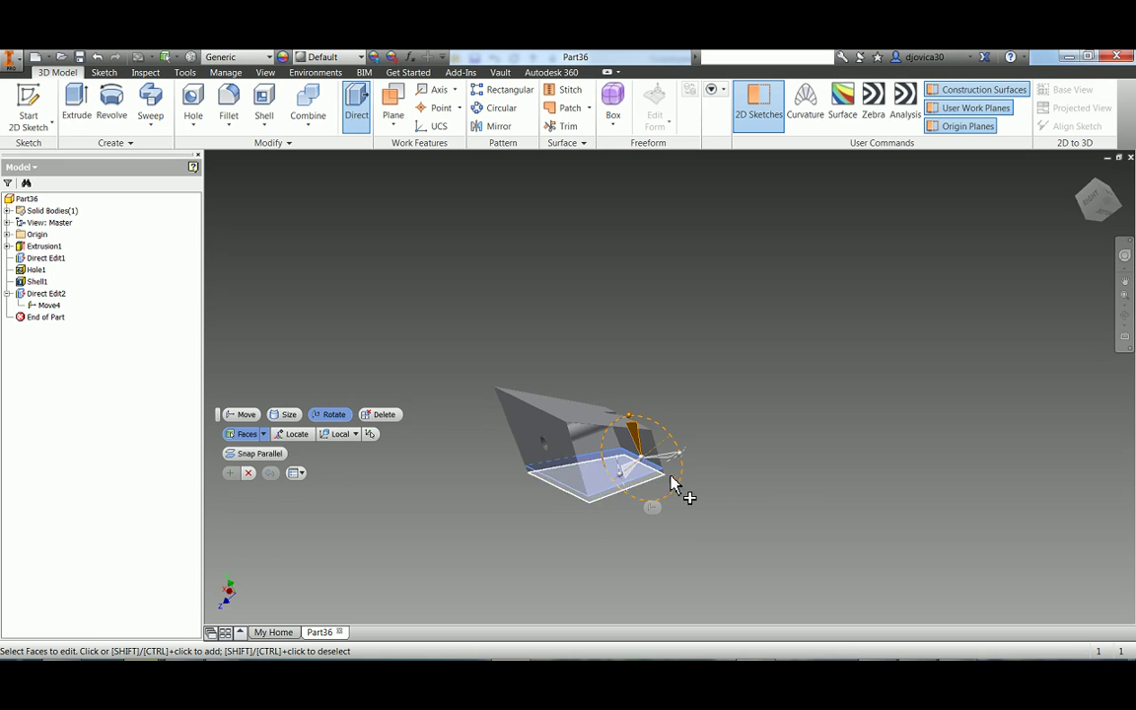
left_click(295, 434)
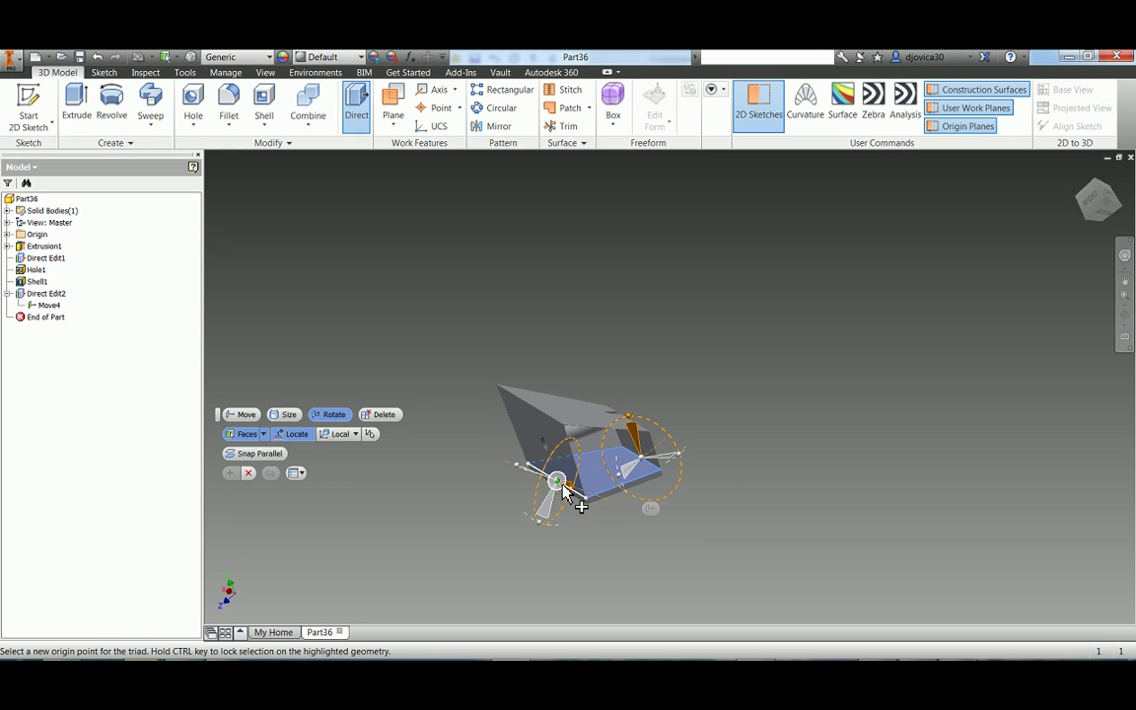
left_click(561, 485)
scroll(592, 530, "up", 3)
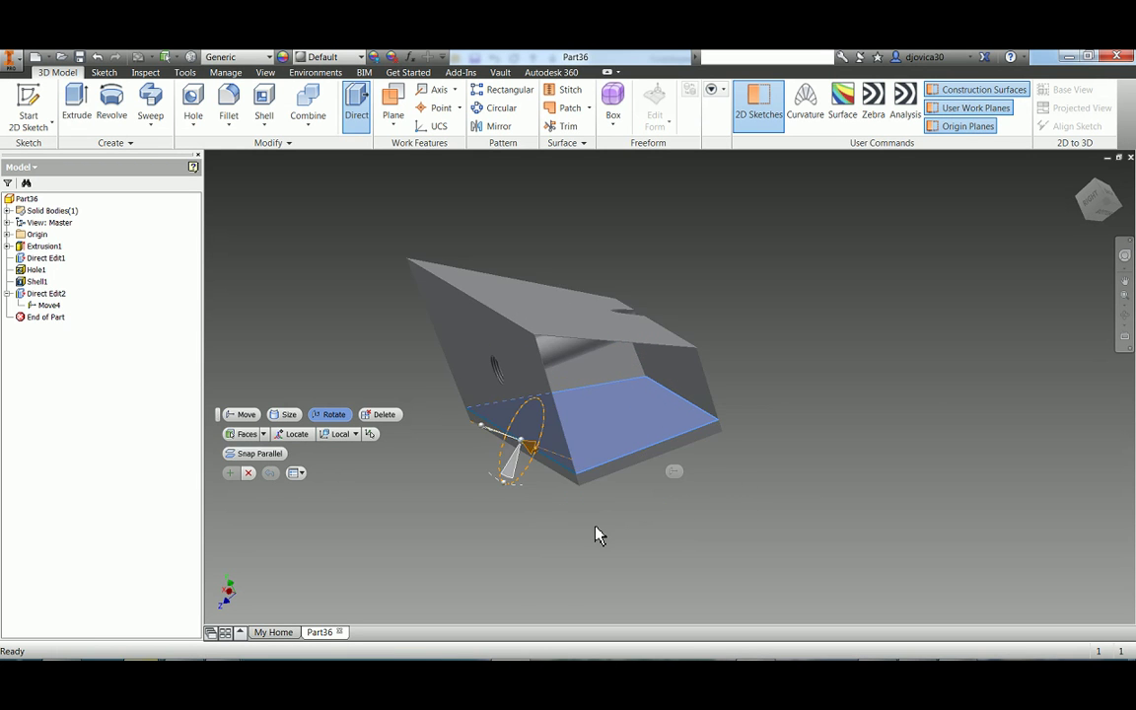
scroll(593, 503, "up", 3)
mouse_move(592, 532)
middle_mouse_down()
mouse_move(503, 527)
mouse_move(570, 532)
middle_mouse_up()
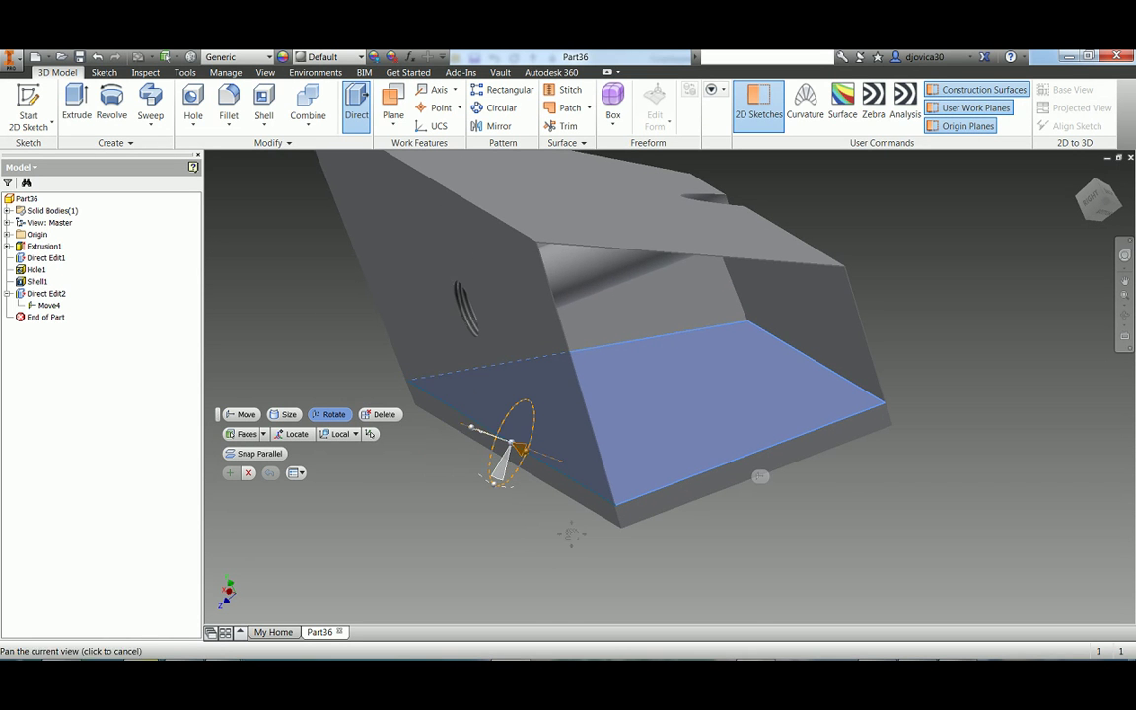
left_click_drag(498, 491, 490, 510)
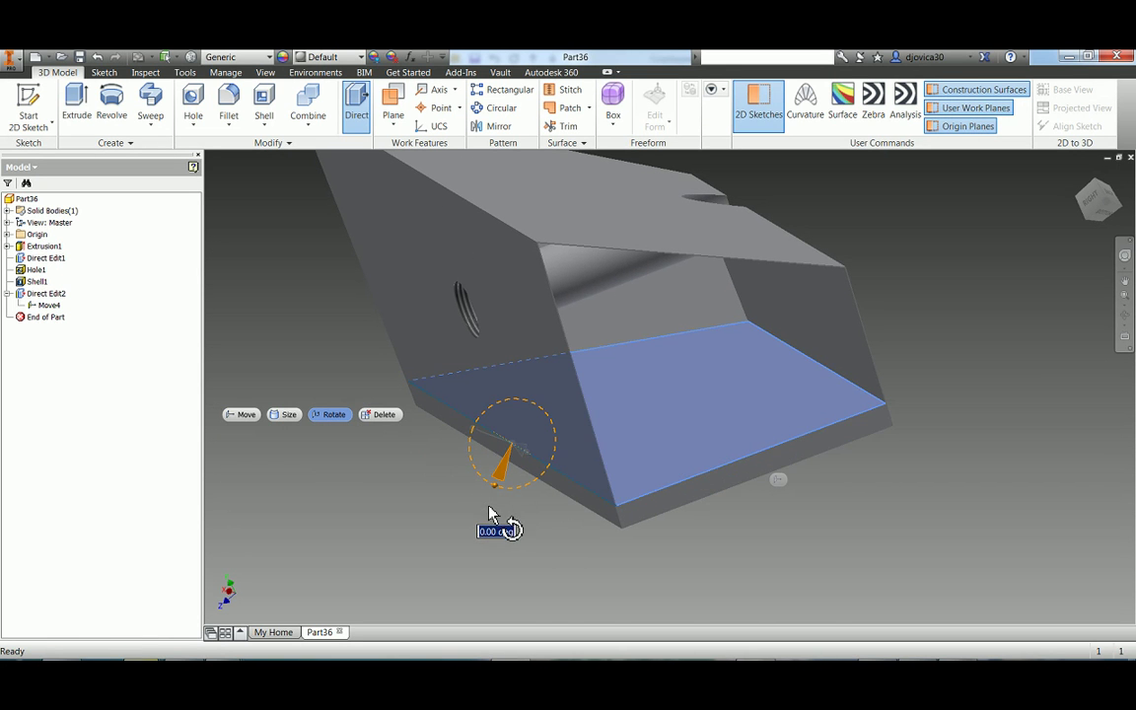
type("10")
key("Return")
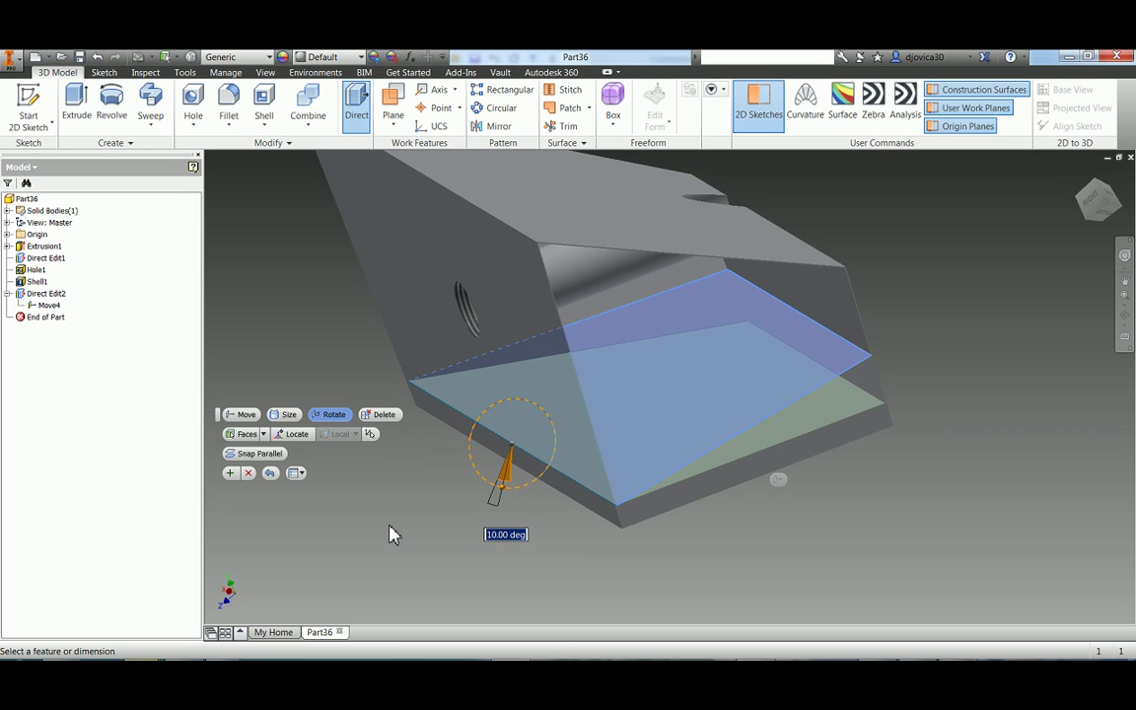
Step: Apply the 10 degree tilt, then resize the block's end face outward to lengthen it
left_click(229, 473)
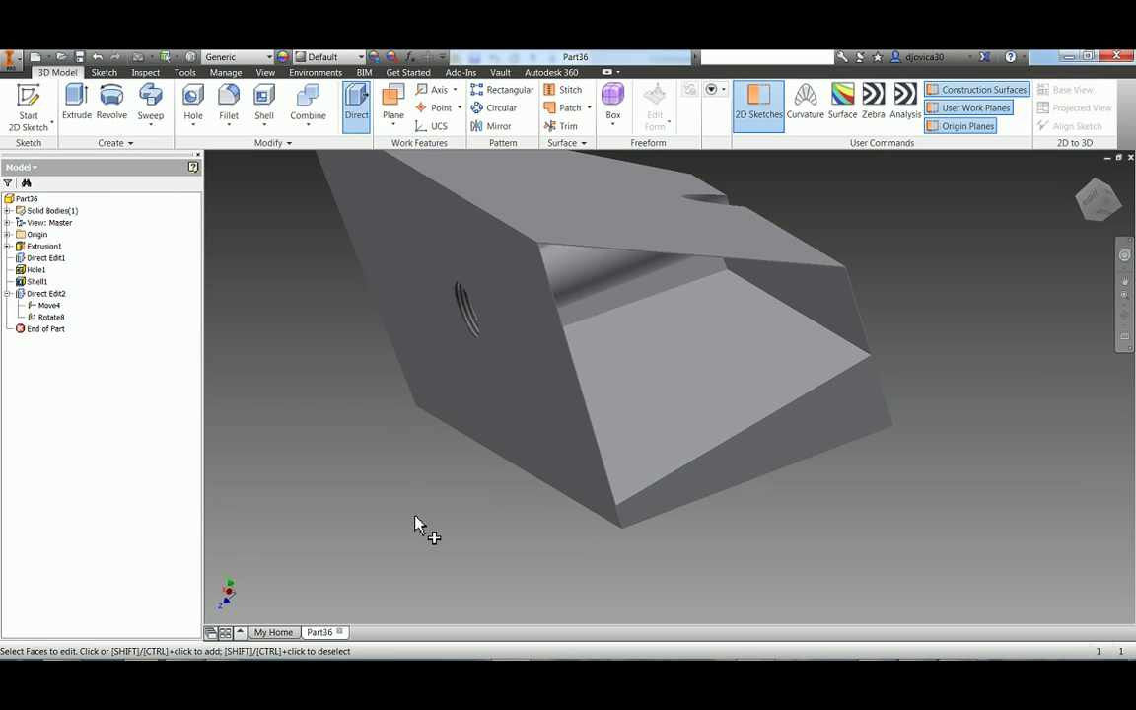
middle_click_drag(646, 562, 266, 439, "shift")
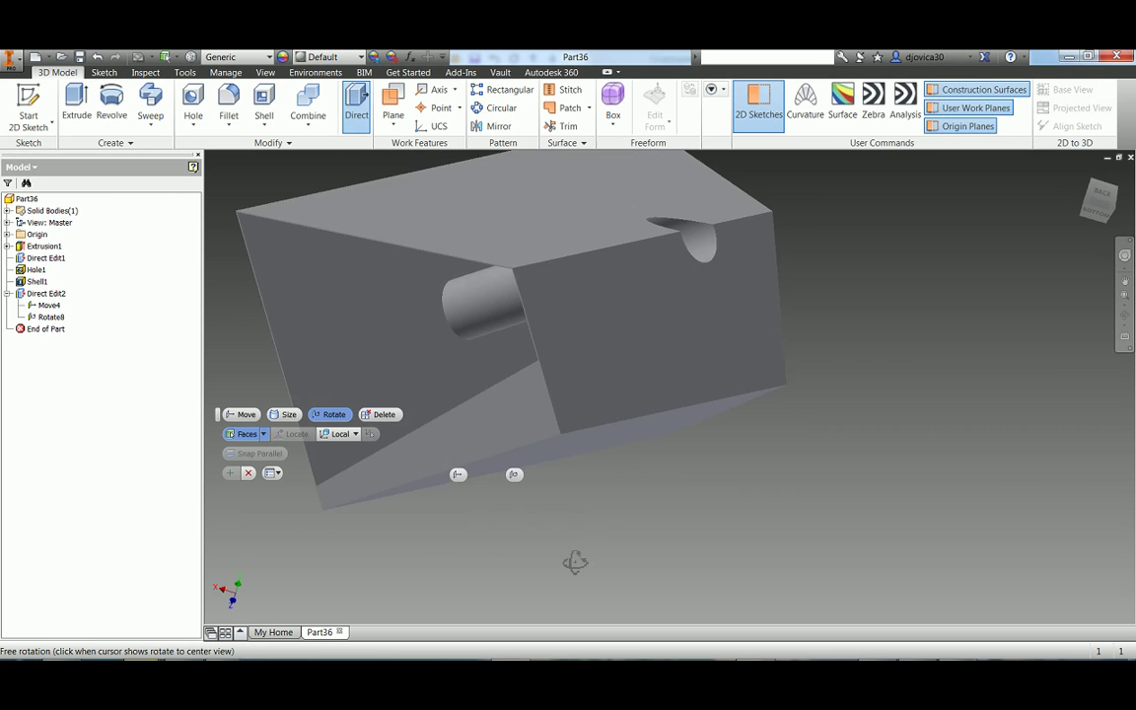
left_click(279, 418)
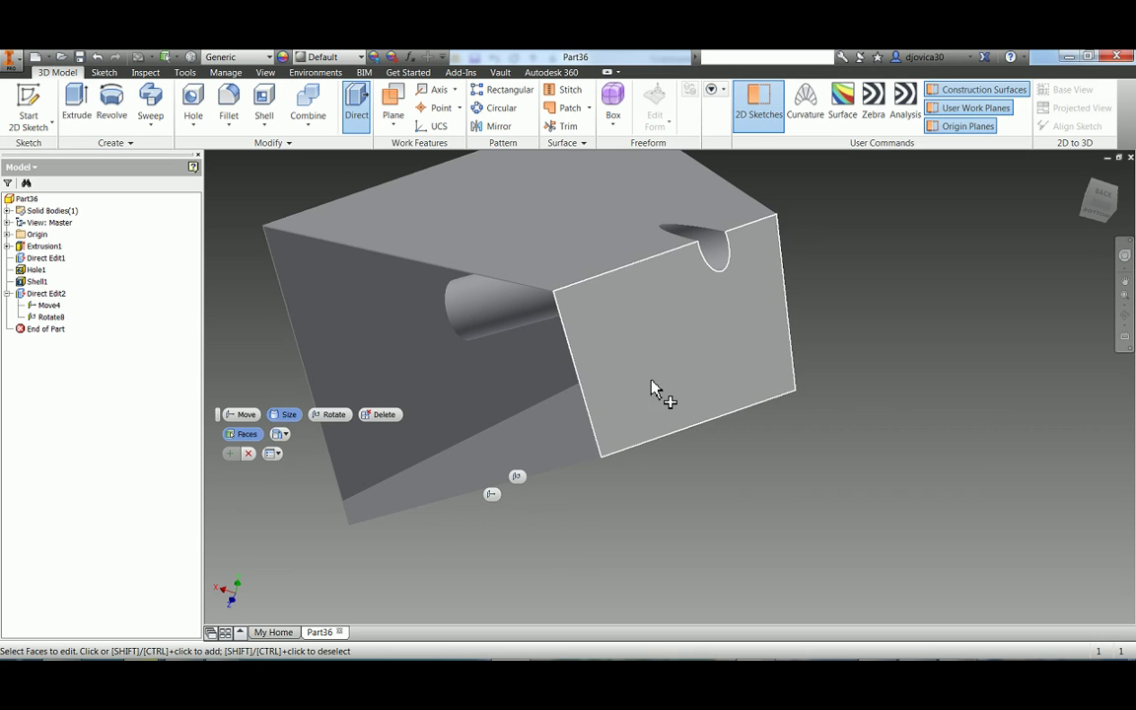
left_click(587, 341)
left_click_drag(660, 384, 695, 380)
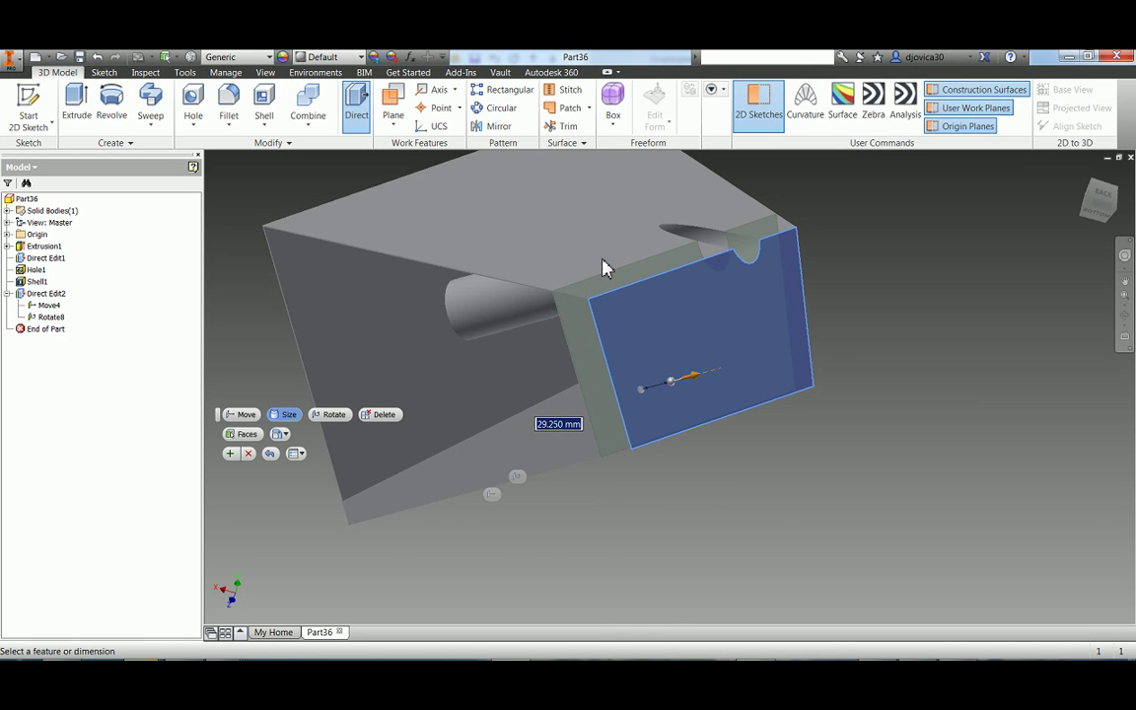
right_click(649, 579)
left_click(684, 570)
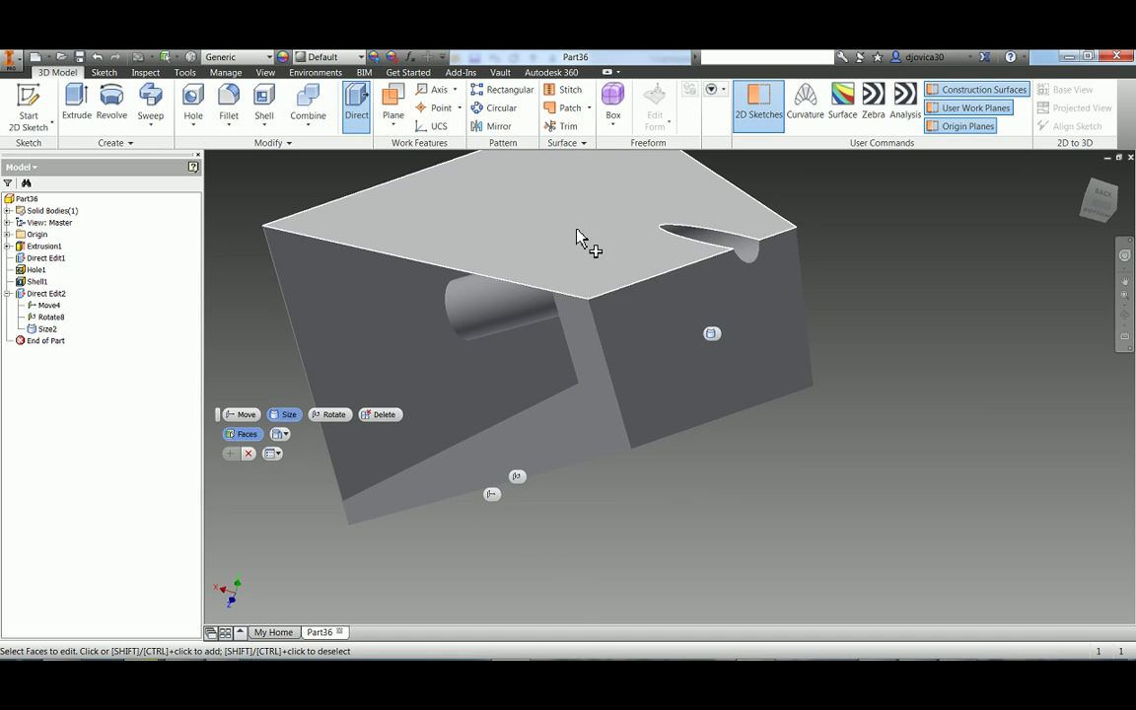
Step: Raise the block's top face by 43.500 mm and apply the resize
left_click(587, 274)
mouse_move(588, 209)
left_mouse_down()
mouse_move(595, 177)
mouse_move(614, 190)
left_mouse_up()
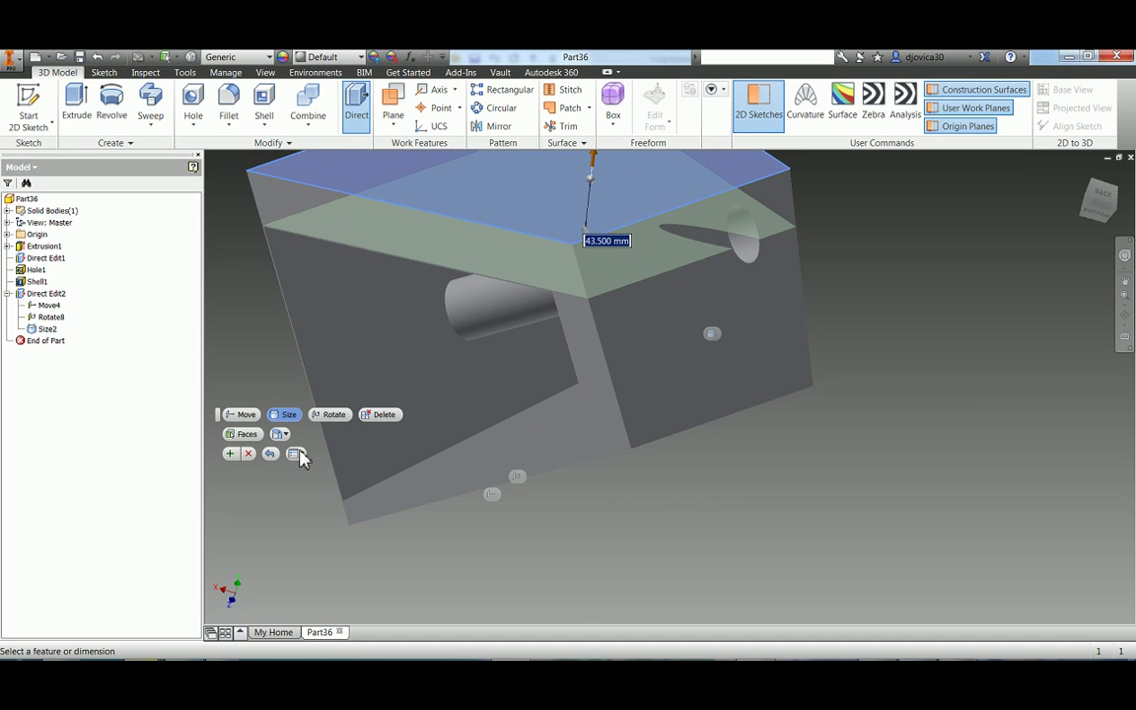
left_click(230, 455)
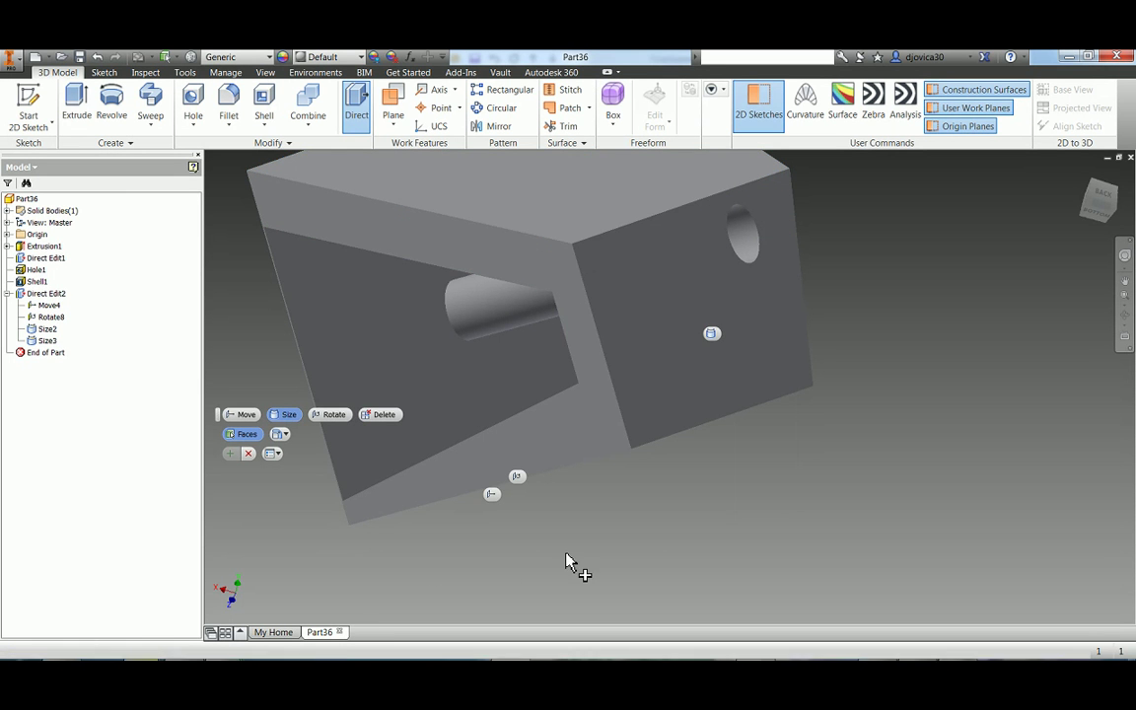
middle_click_drag(578, 555, 607, 552, "shift")
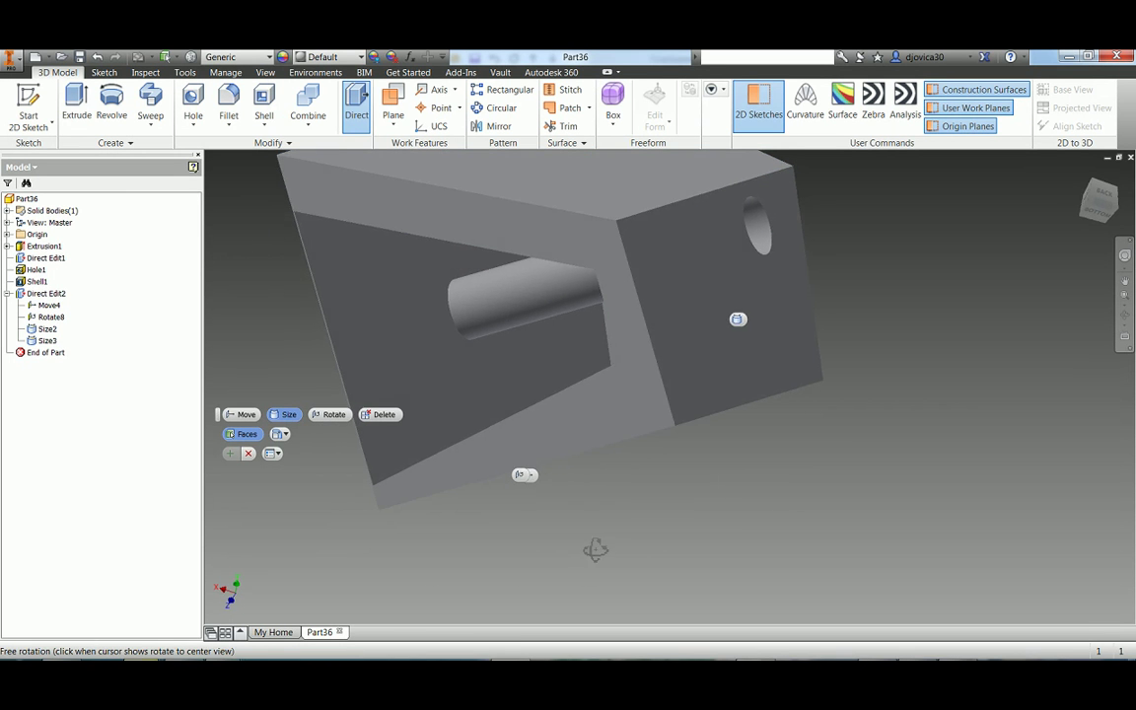
Step: Edit the end face resize distance from 30 mm to 20 mm and apply it
left_click(784, 357)
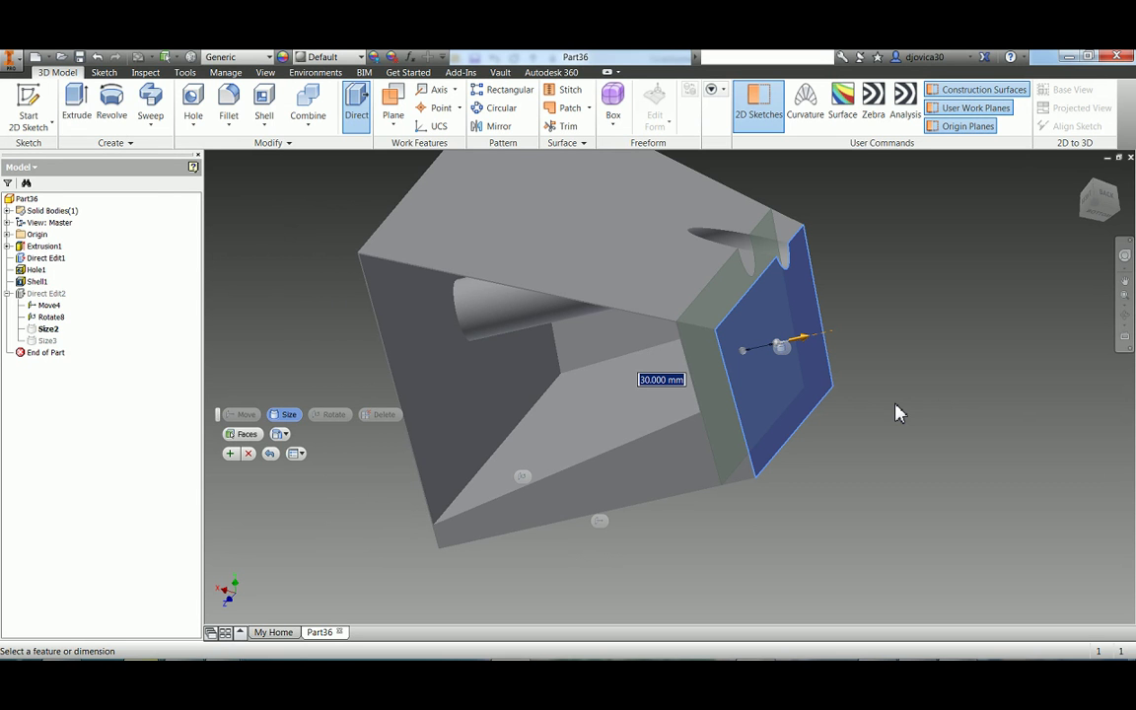
type("4040")
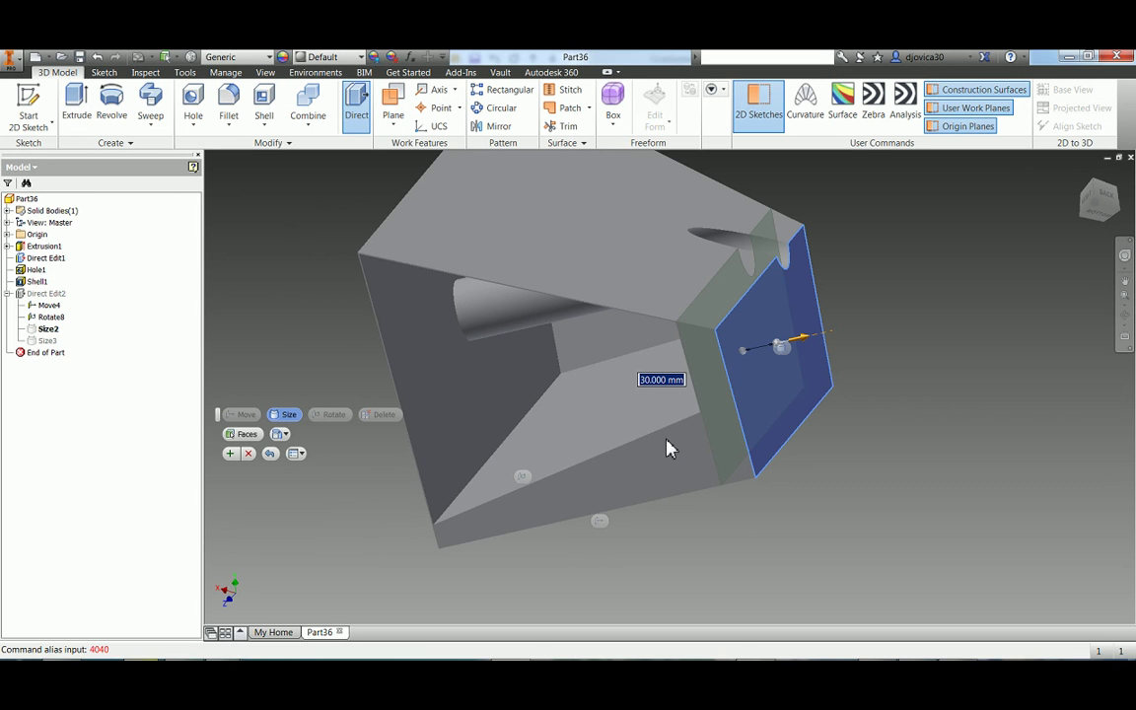
left_click(680, 377)
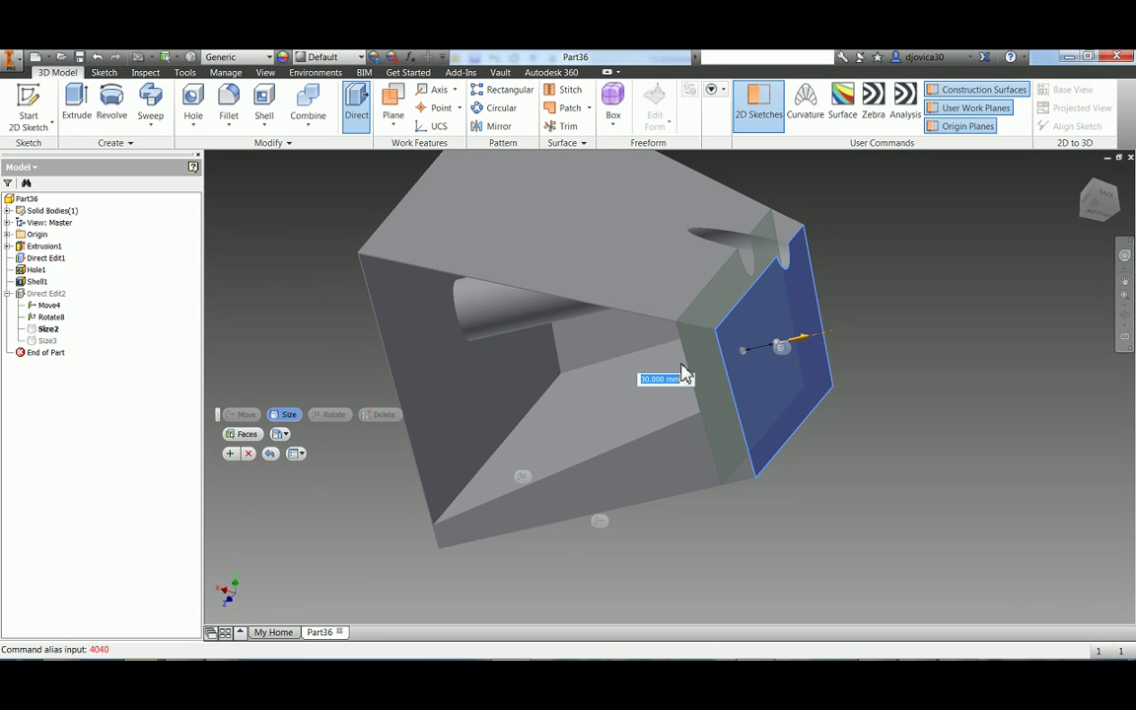
left_click(689, 379)
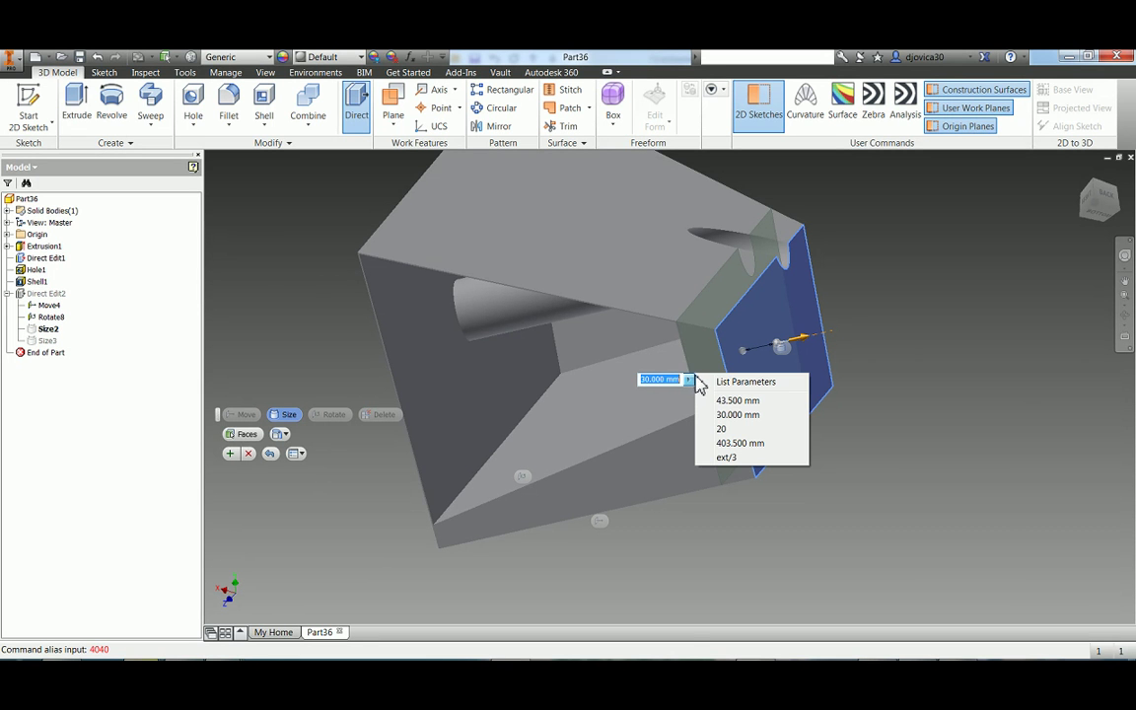
left_click(723, 432)
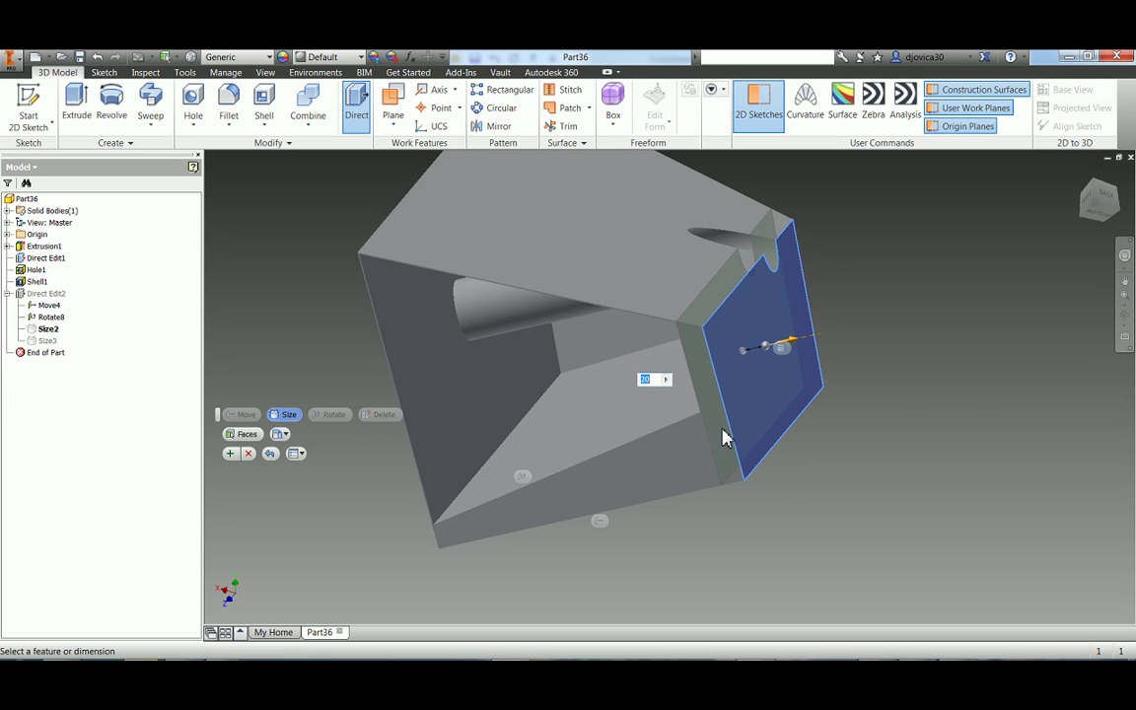
right_click(312, 529)
left_click(365, 524)
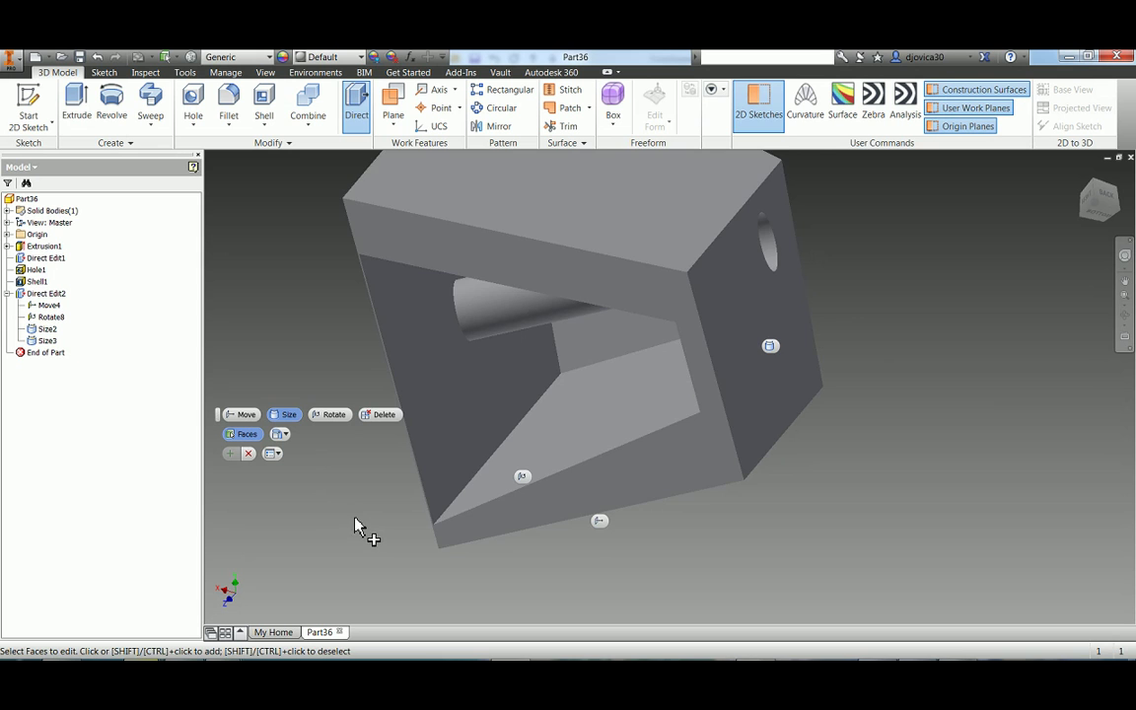
key("F6")
middle_click_drag(357, 531, 495, 515)
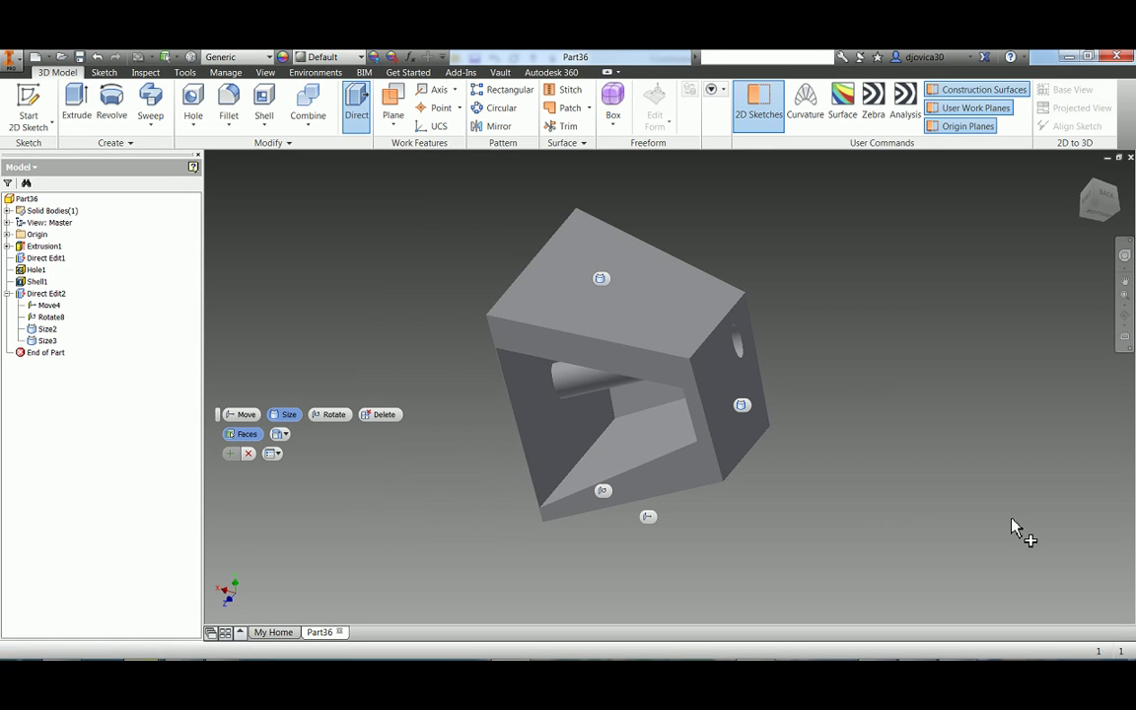